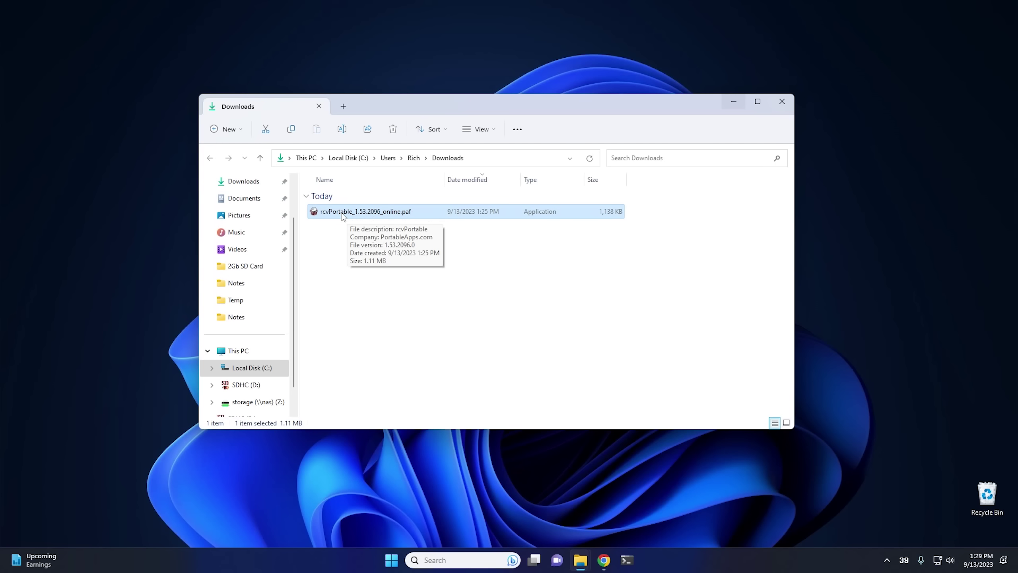
Step: Install rcvPortable from the downloaded installer in English, accepting the license agreement and finishing without running it
{"action": "double_click", "coordinate": [343, 213]}
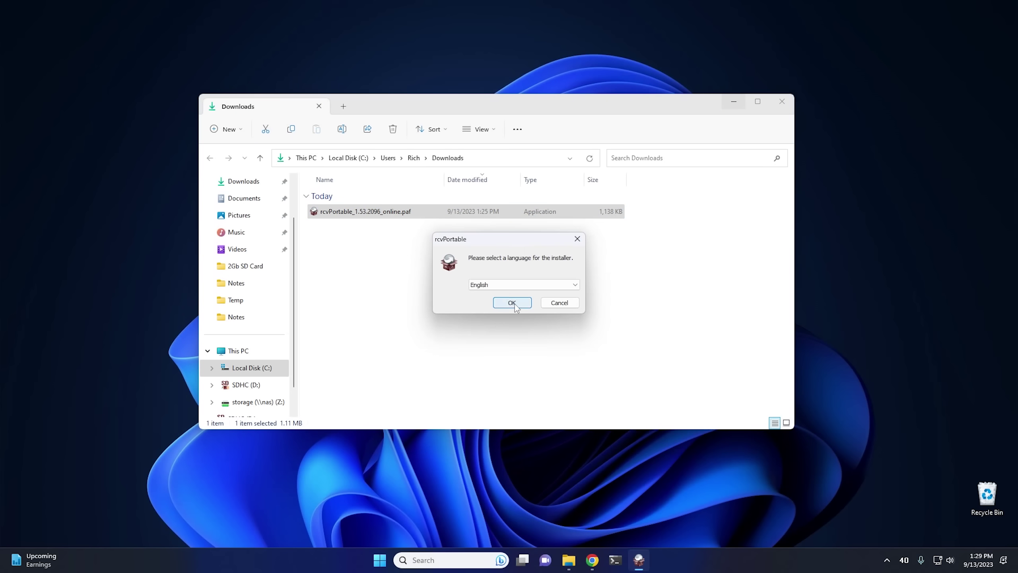
{"action": "left_click", "coordinate": [515, 304]}
{"action": "left_click", "coordinate": [570, 365]}
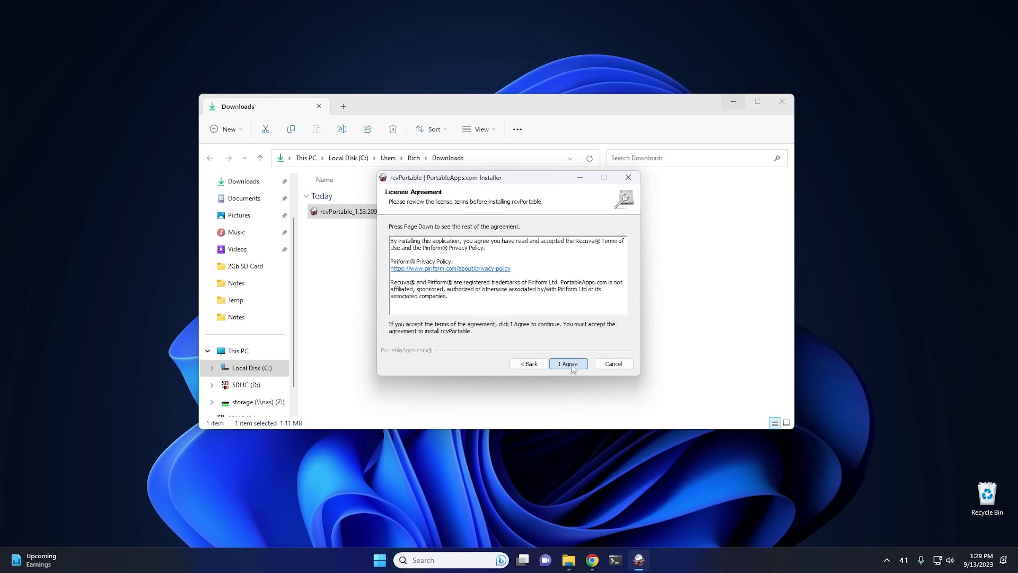
{"action": "left_click", "coordinate": [569, 363]}
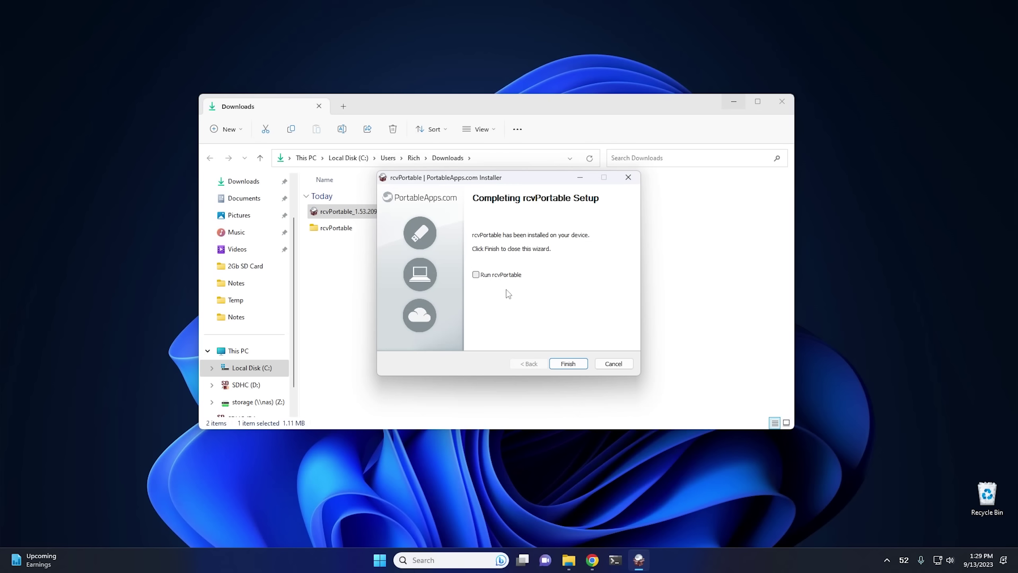
{"action": "left_click", "coordinate": [567, 363]}
Step: Open the installed rcvPortable folder in Downloads and minimize its window
{"action": "left_click", "coordinate": [372, 228]}
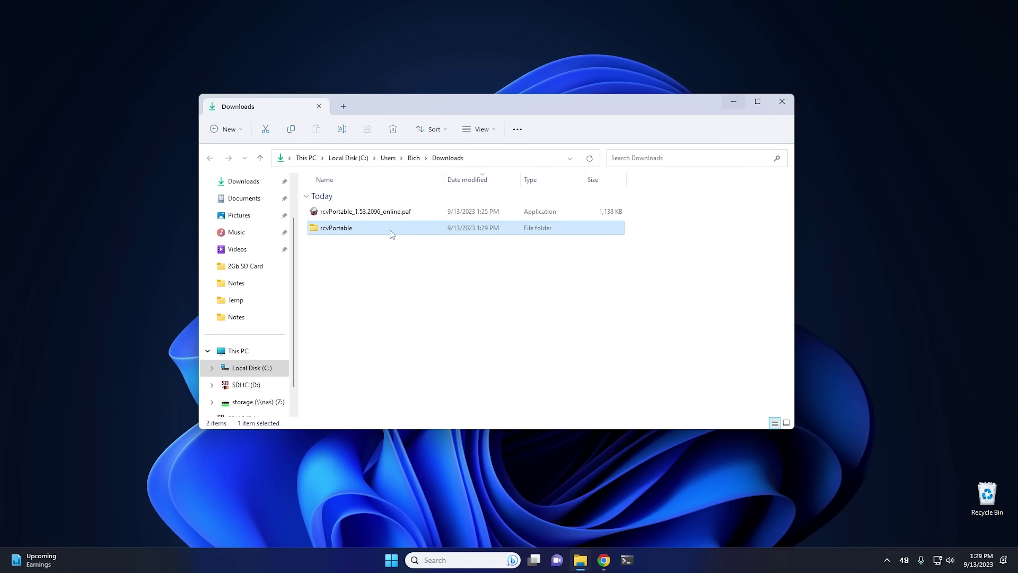
{"action": "double_click", "coordinate": [375, 229]}
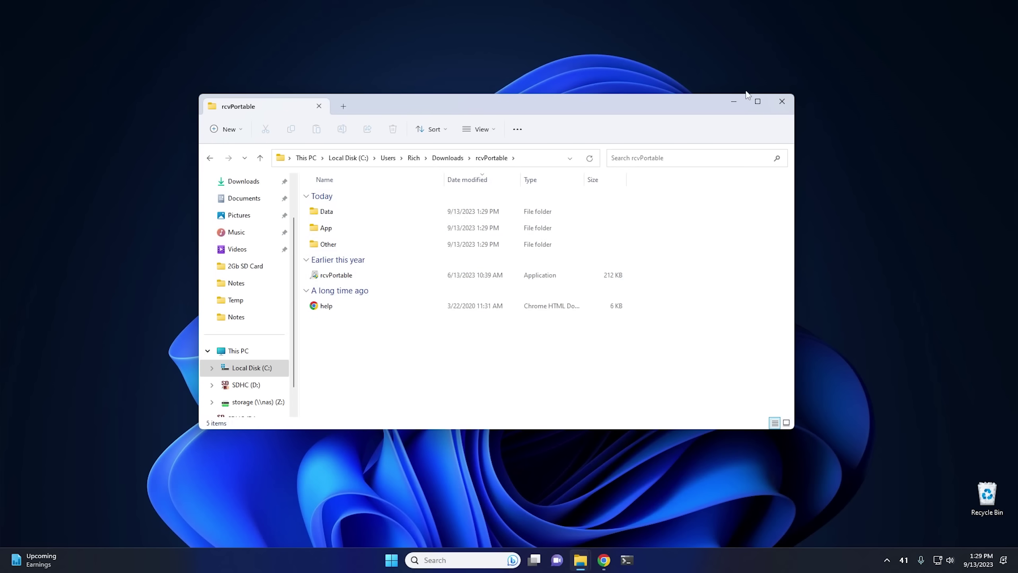
{"action": "left_click", "coordinate": [740, 105]}
Step: Open the SDHC (D:) drive in a separate file window and look through its pictures
{"action": "left_click", "coordinate": [580, 560]}
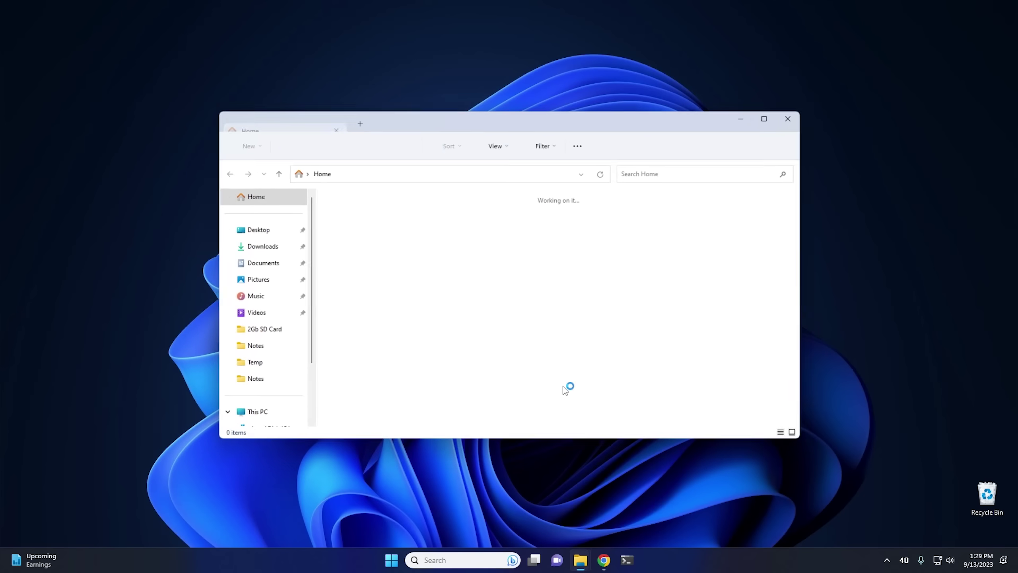
{"action": "left_click", "coordinate": [249, 415]}
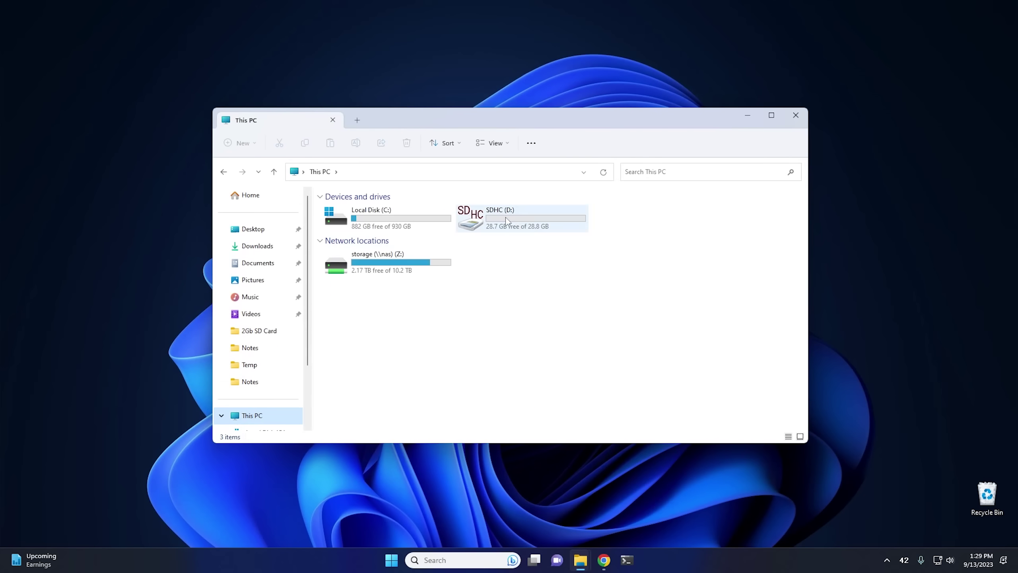
{"action": "double_click", "coordinate": [505, 217]}
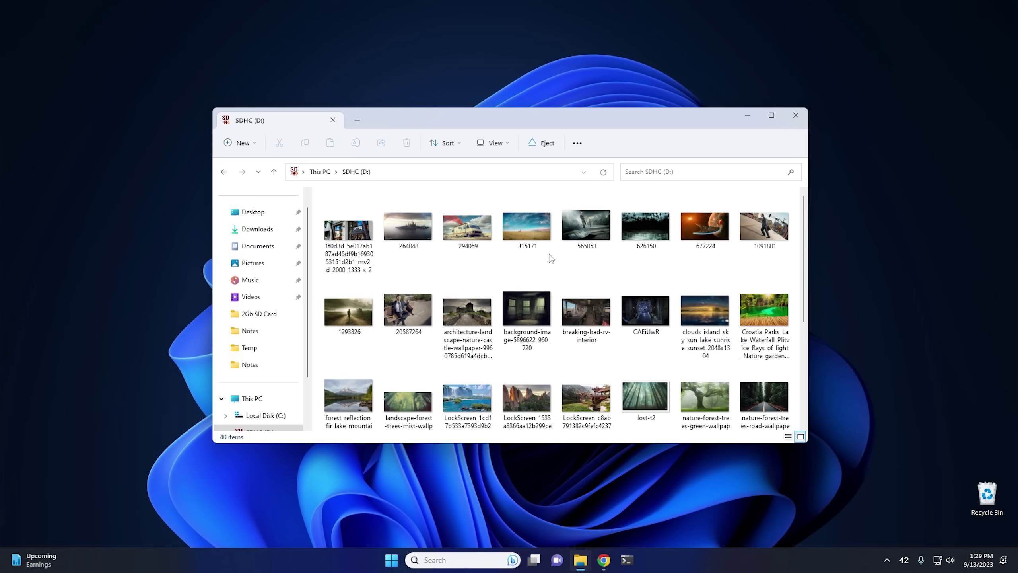
{"action": "scroll", "coordinate": [549, 256], "scroll_direction": "down", "scroll_amount": 5}
{"action": "scroll", "coordinate": [551, 258], "scroll_direction": "up", "scroll_amount": 3}
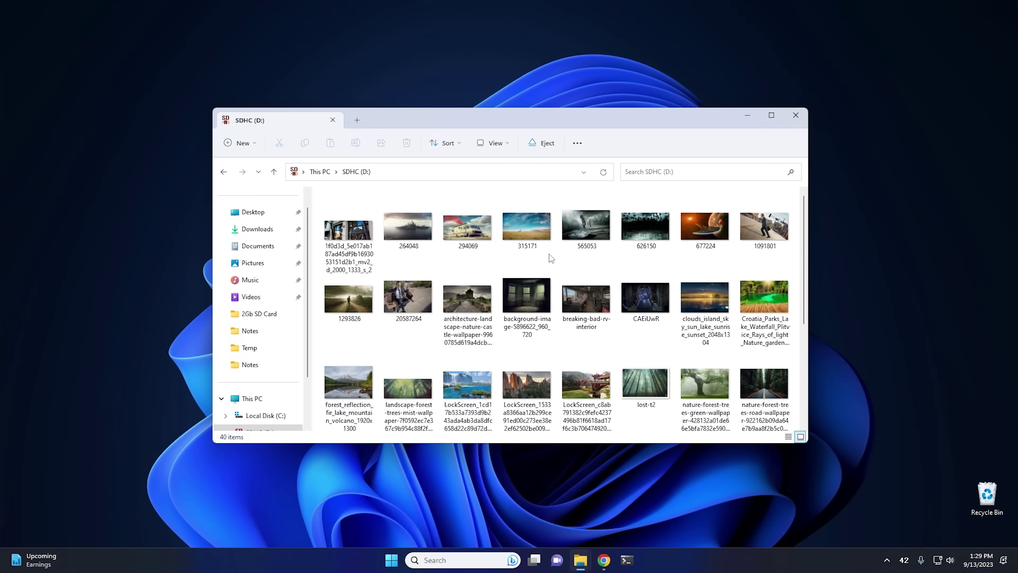
{"action": "scroll", "coordinate": [550, 258], "scroll_direction": "down", "scroll_amount": 3}
{"action": "scroll", "coordinate": [551, 257], "scroll_direction": "up", "scroll_amount": 3}
Step: Select all the pictures on the SDHC (D:) drive and permanently delete them
{"action": "left_click", "coordinate": [355, 234]}
{"action": "scroll", "coordinate": [473, 266], "scroll_direction": "down", "scroll_amount": 3}
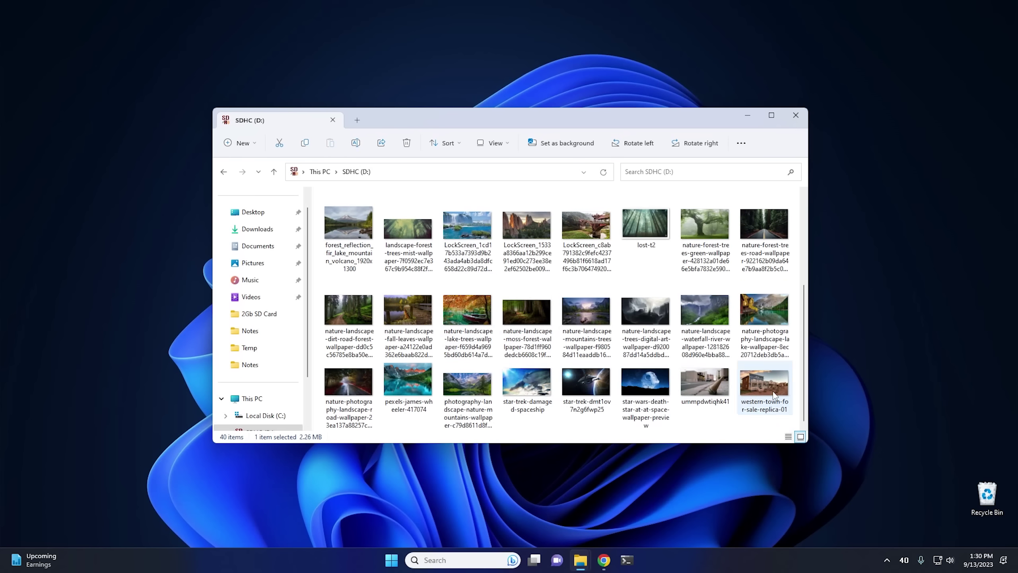
{"action": "key", "text": "ctrl+a"}
{"action": "scroll", "coordinate": [474, 286], "scroll_direction": "up", "scroll_amount": 3}
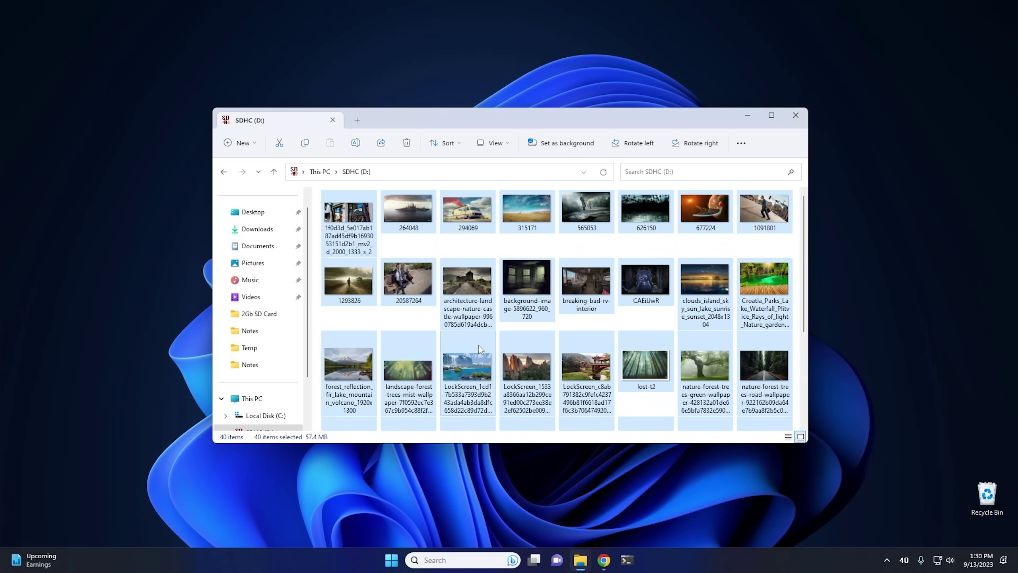
{"action": "key", "text": "Delete"}
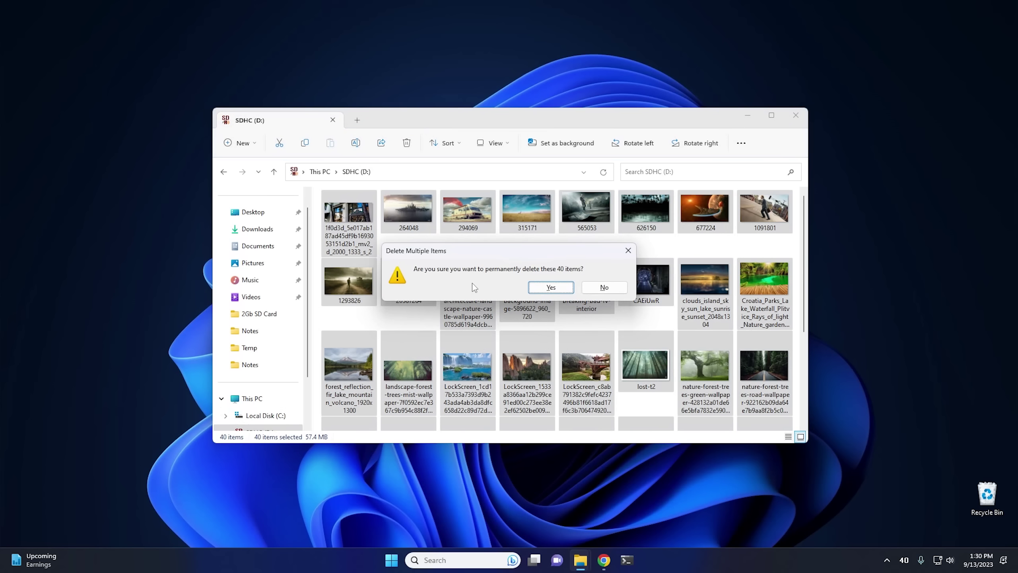
{"action": "left_click", "coordinate": [555, 288]}
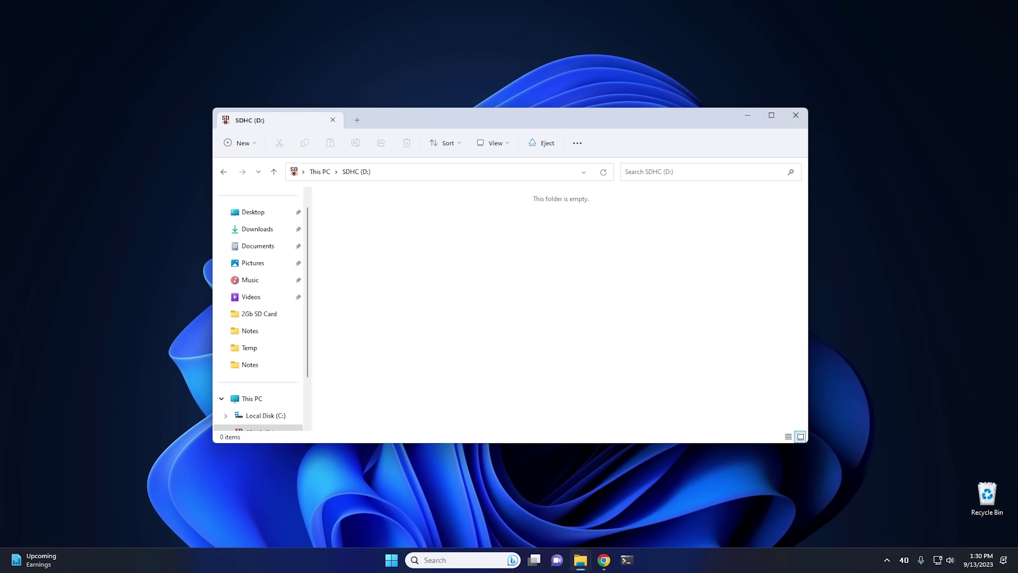
Step: Permanently empty the Recycle Bin and close its window
{"action": "double_click", "coordinate": [987, 495]}
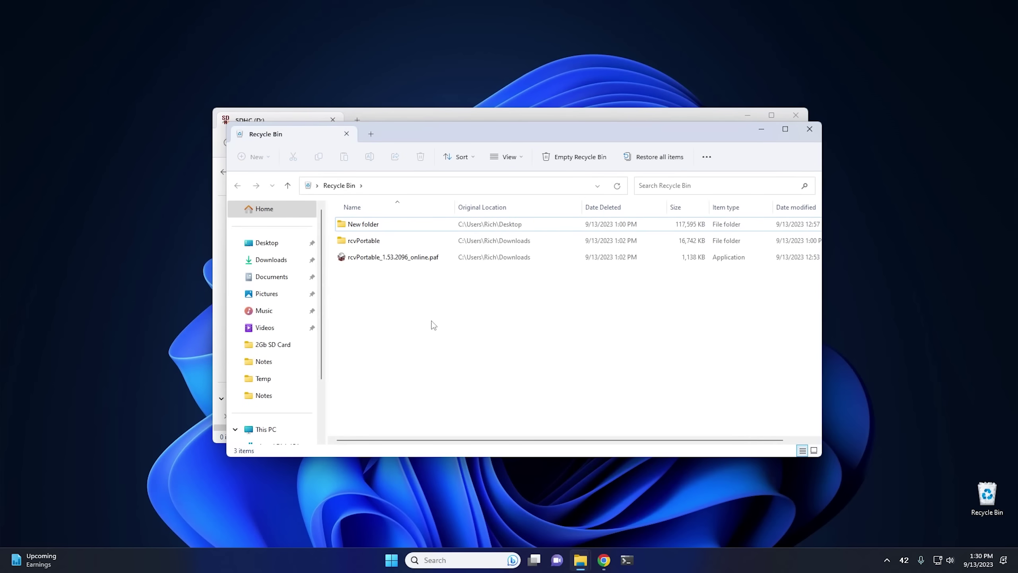
{"action": "left_click", "coordinate": [566, 158]}
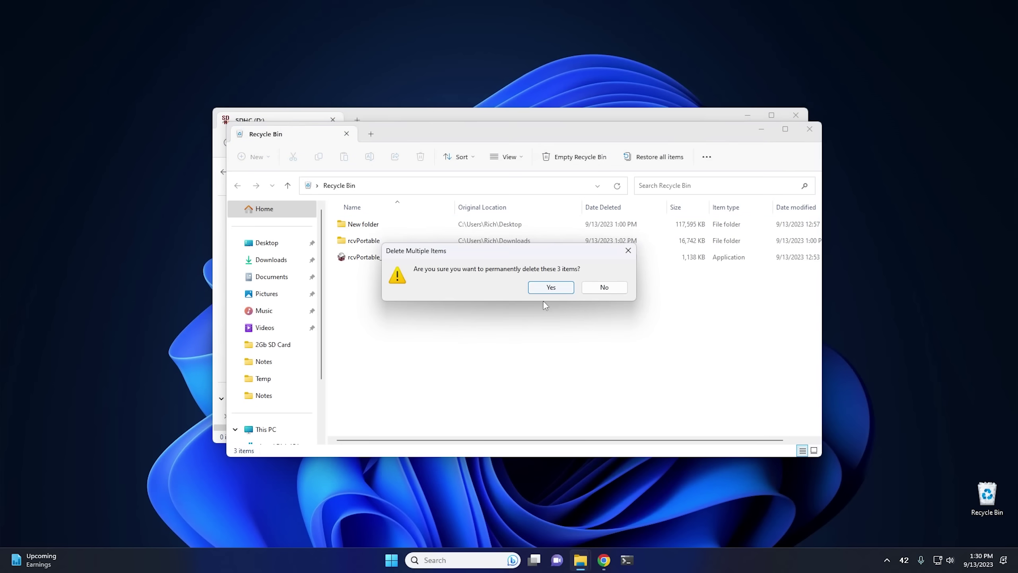
{"action": "left_click", "coordinate": [549, 286]}
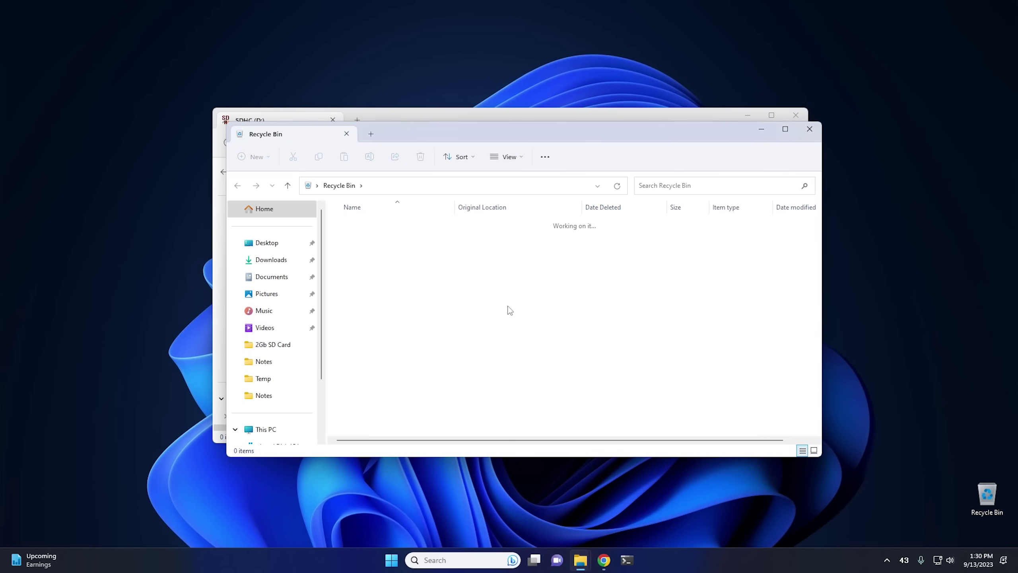
{"action": "left_click", "coordinate": [809, 129]}
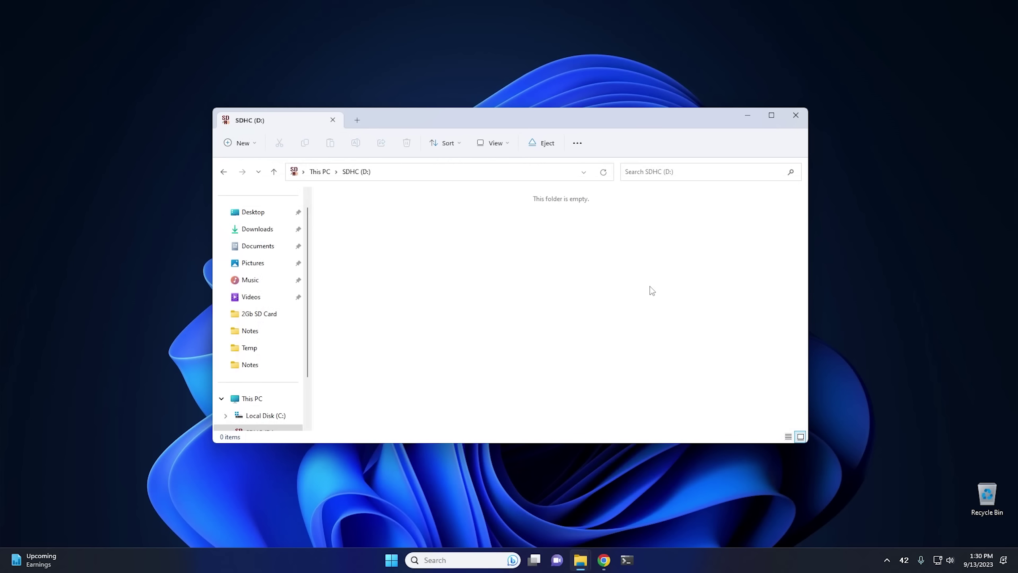
Step: Close the SDHC (D:) window and bring back the minimized rcvPortable folder window
{"action": "left_click", "coordinate": [795, 120]}
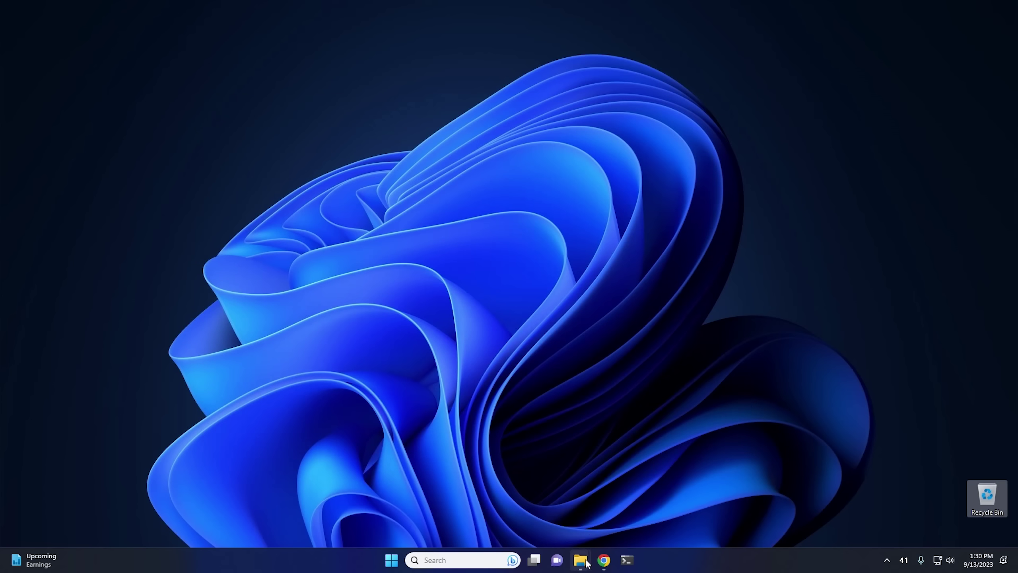
{"action": "mouse_move", "coordinate": [587, 562]}
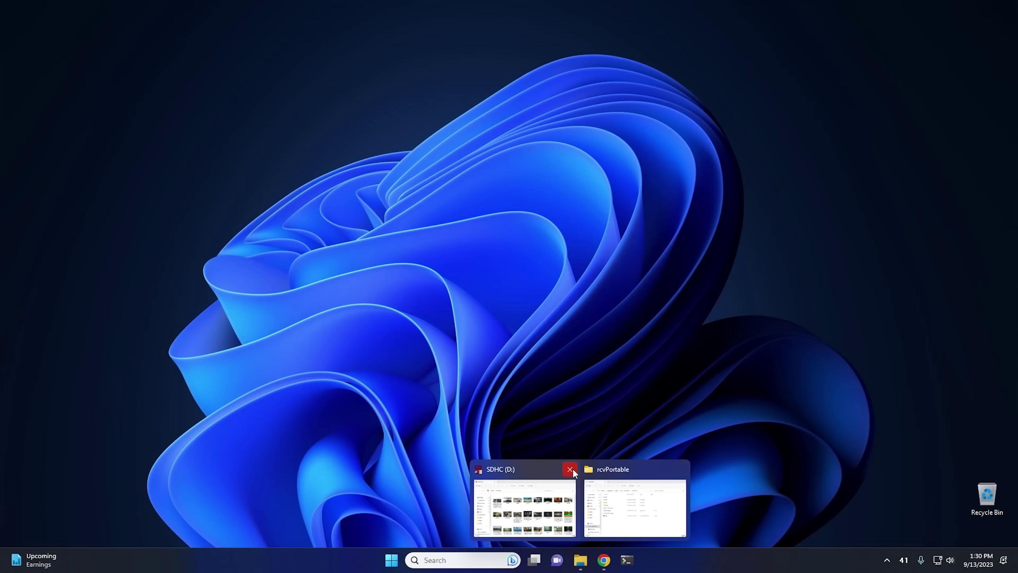
{"action": "left_click", "coordinate": [569, 470]}
{"action": "left_click", "coordinate": [607, 504]}
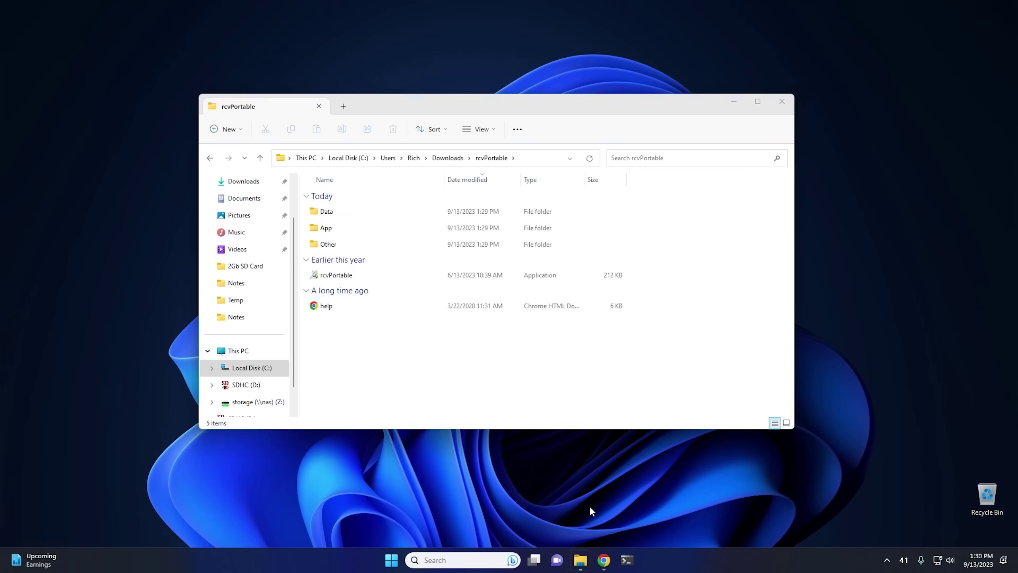
Step: Launch the rcvPortable application, allow it to make changes to the device, and skip the Recuva Wizard
{"action": "double_click", "coordinate": [348, 276]}
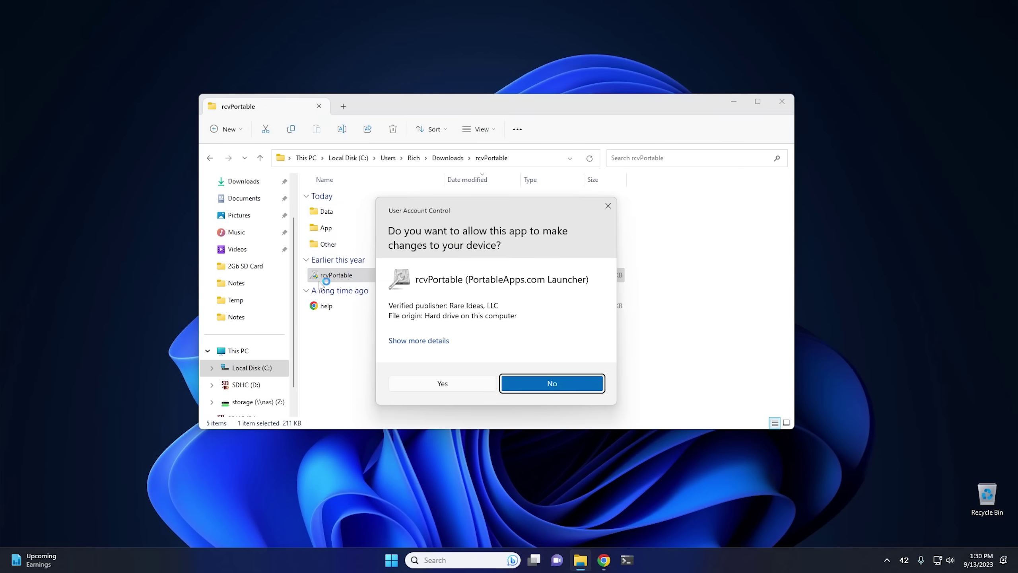
{"action": "left_click", "coordinate": [462, 383]}
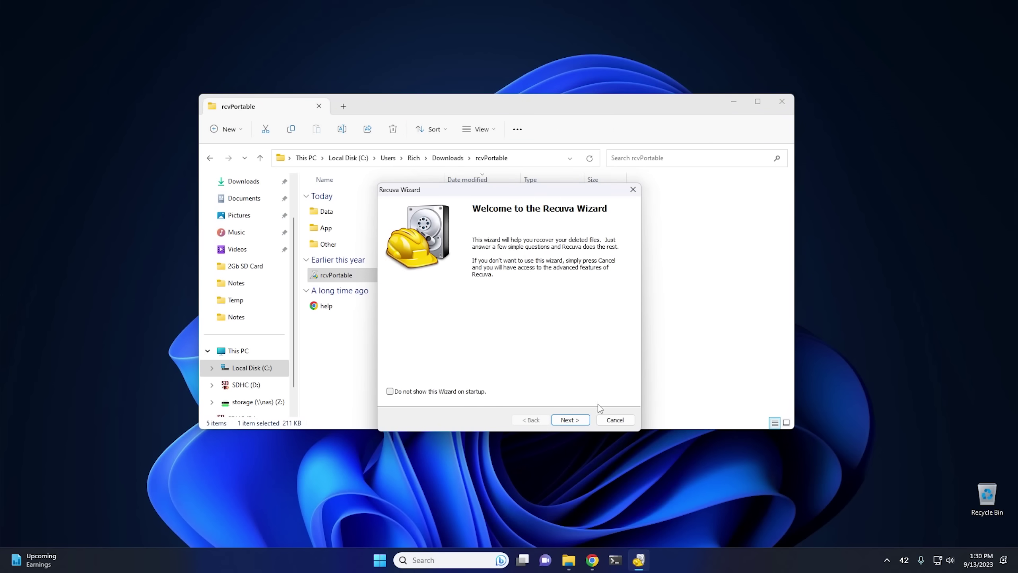
{"action": "left_click", "coordinate": [617, 419]}
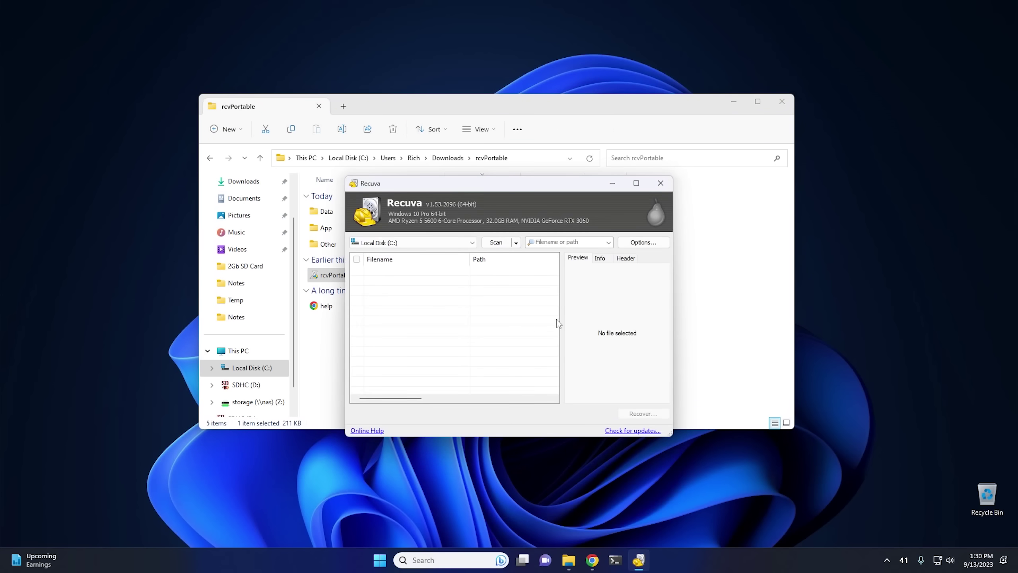
Step: Choose SDHC (D:) as the drive to scan and review Recuva's scanning and file recovery options without changing them
{"action": "left_click", "coordinate": [409, 246]}
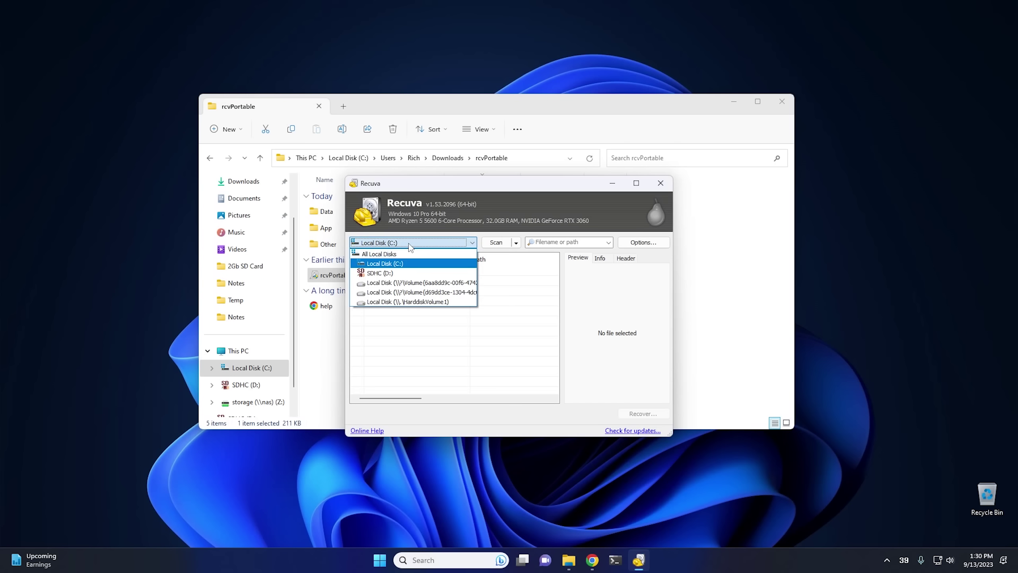
{"action": "left_click", "coordinate": [392, 274]}
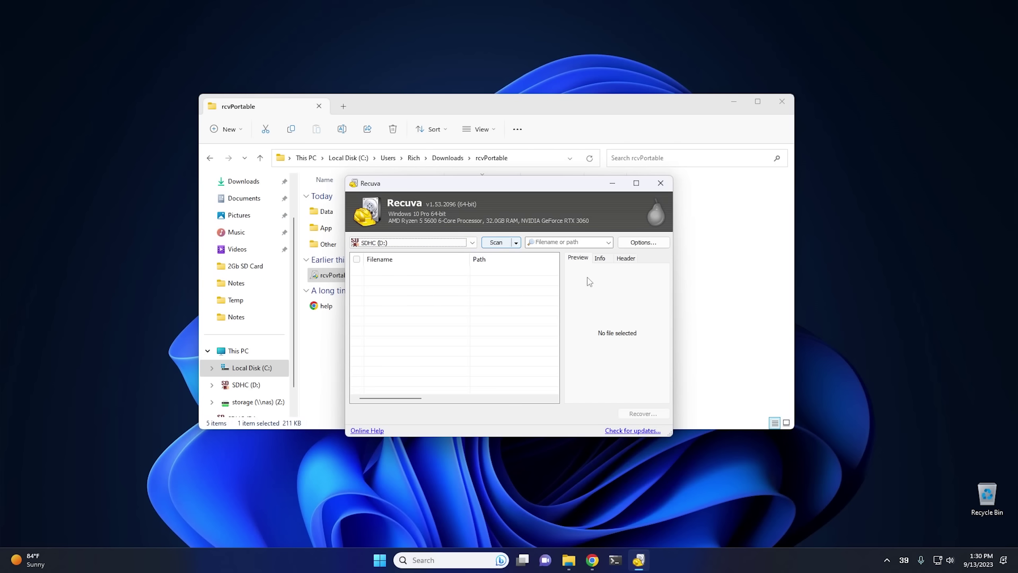
{"action": "left_click", "coordinate": [645, 243]}
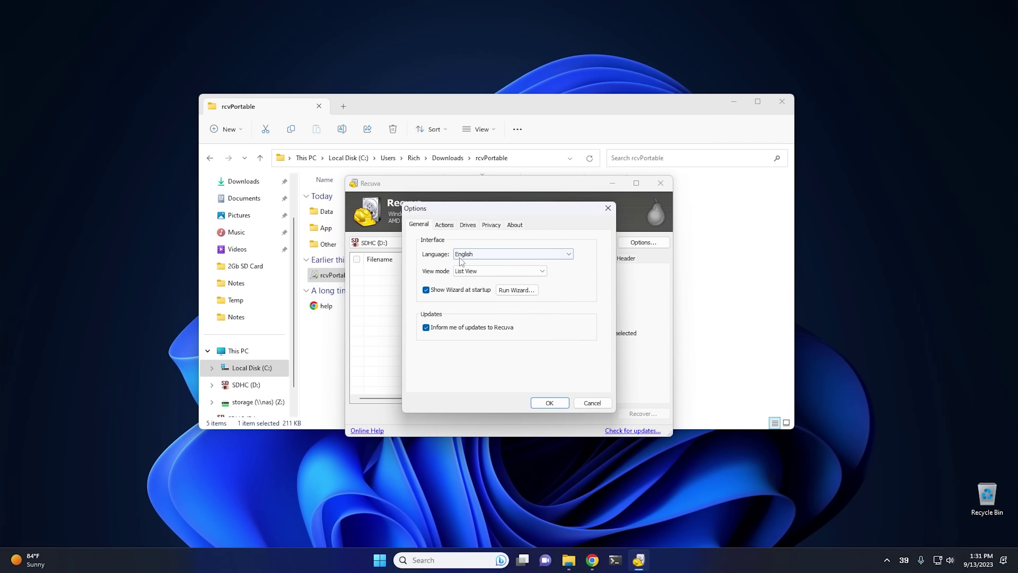
{"action": "left_click", "coordinate": [445, 227]}
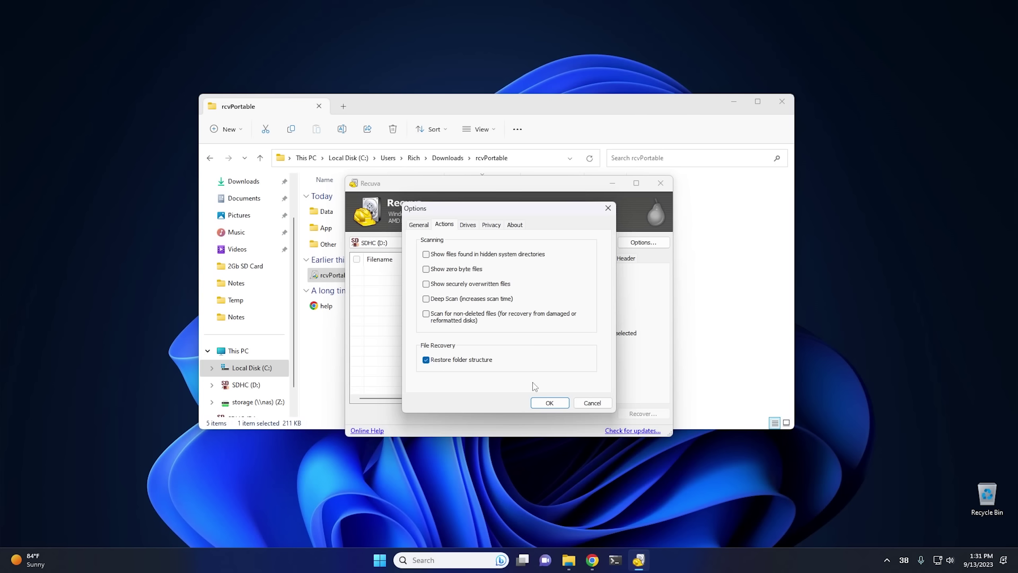
{"action": "left_click", "coordinate": [549, 402]}
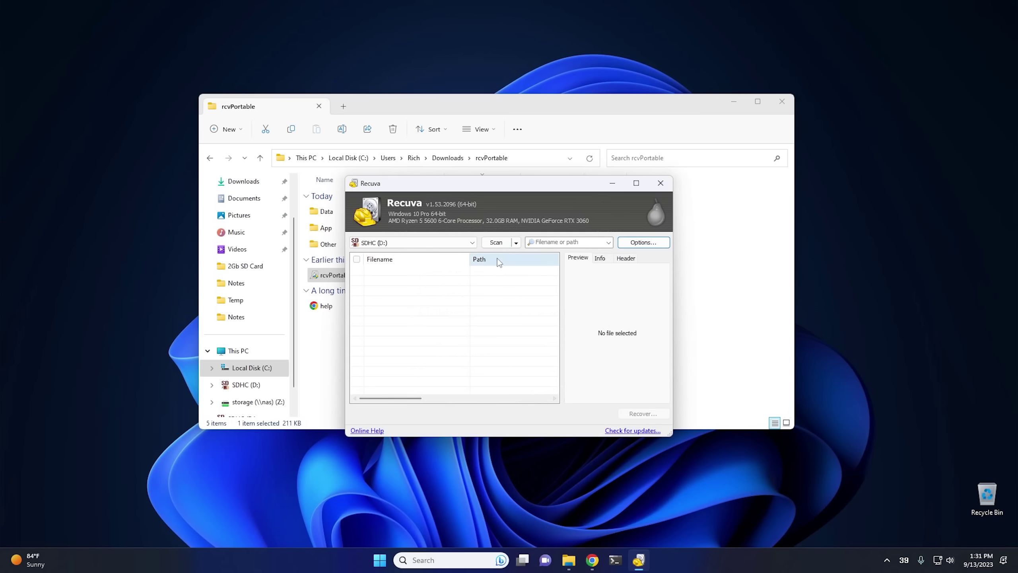
Step: Scan the SDHC (D:) drive for deleted files and look through the list of found files
{"action": "left_click", "coordinate": [497, 243]}
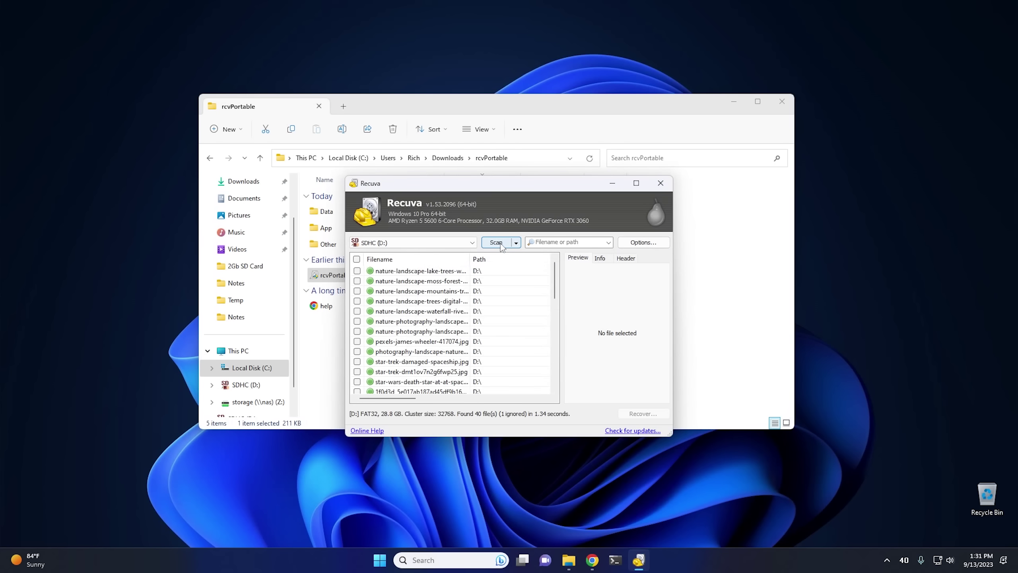
{"action": "scroll", "coordinate": [463, 333], "scroll_direction": "down", "scroll_amount": 9}
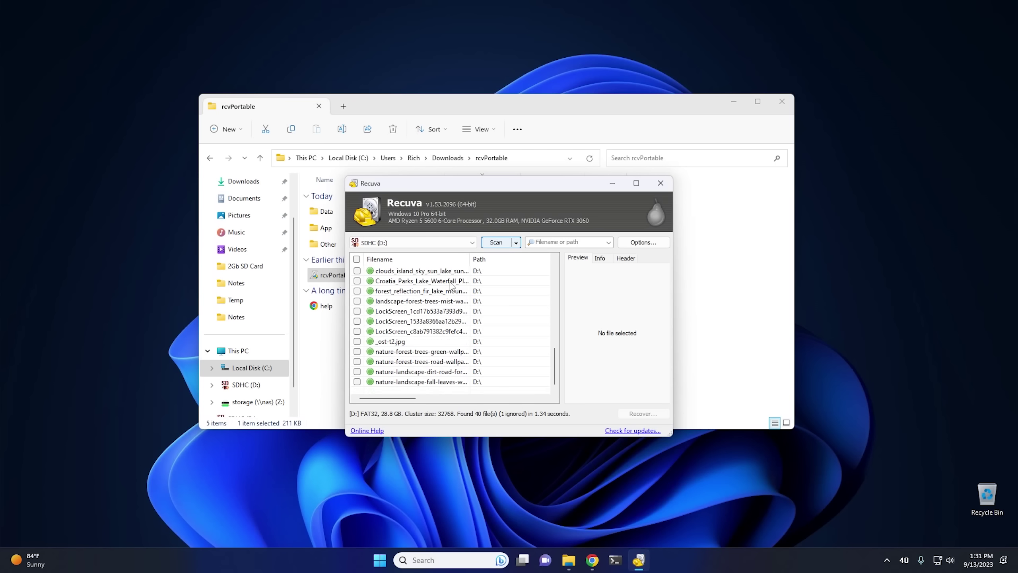
{"action": "scroll", "coordinate": [402, 343], "scroll_direction": "up", "scroll_amount": 8}
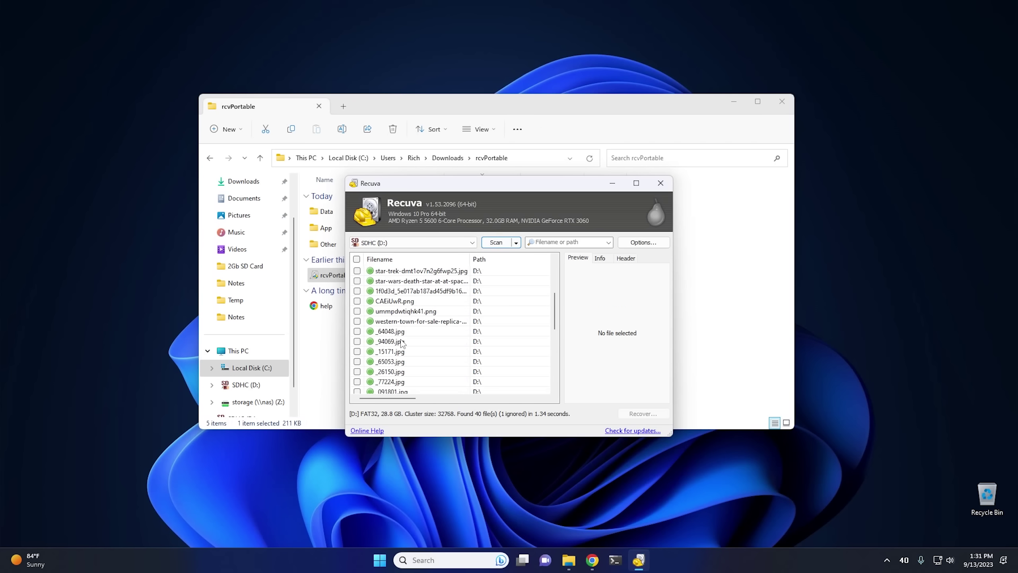
Step: Select all found files and recover them into a new folder created on the Desktop, keeping the name New folder
{"action": "left_click", "coordinate": [356, 259]}
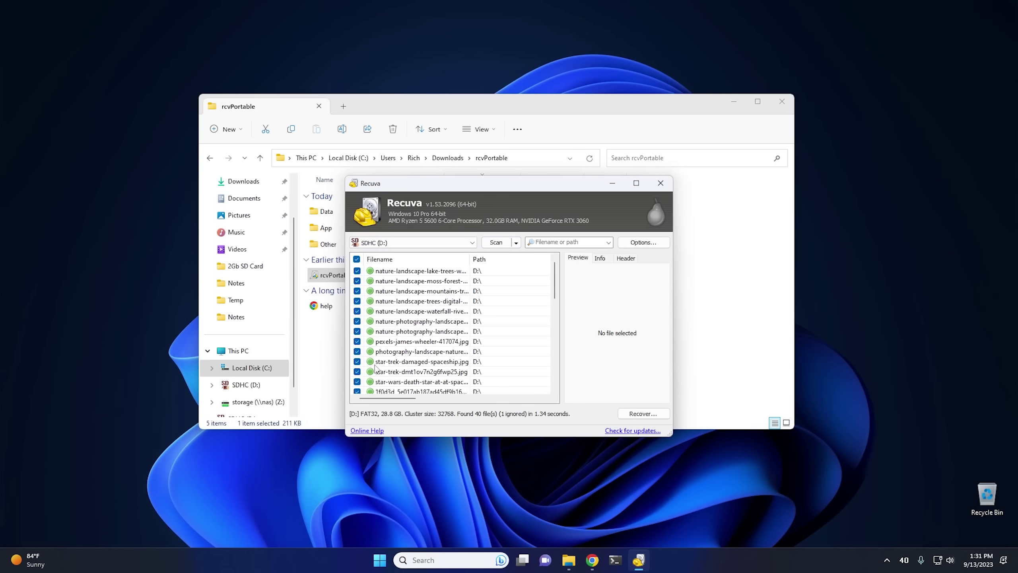
{"action": "left_click", "coordinate": [643, 413]}
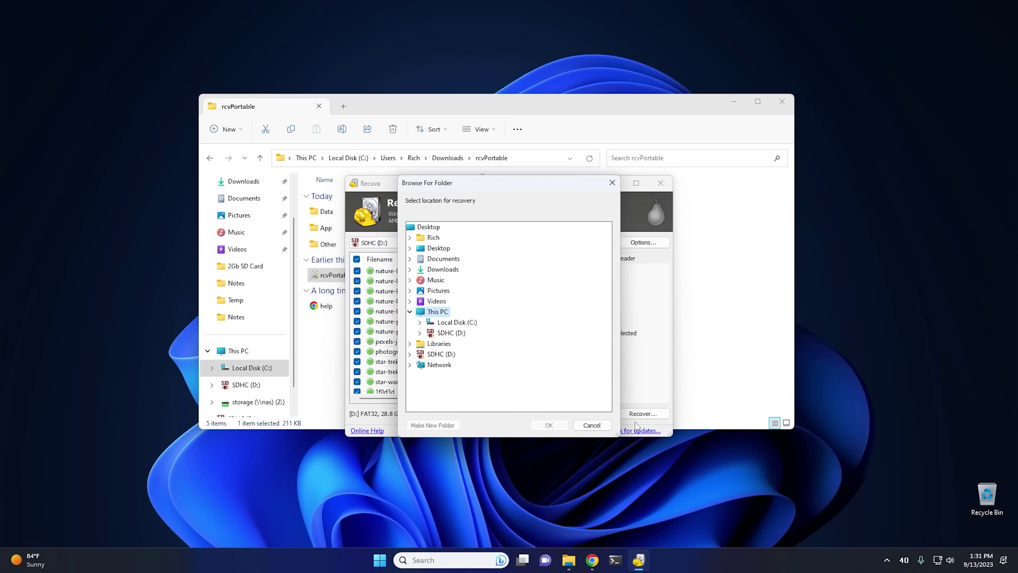
{"action": "left_click", "coordinate": [428, 228]}
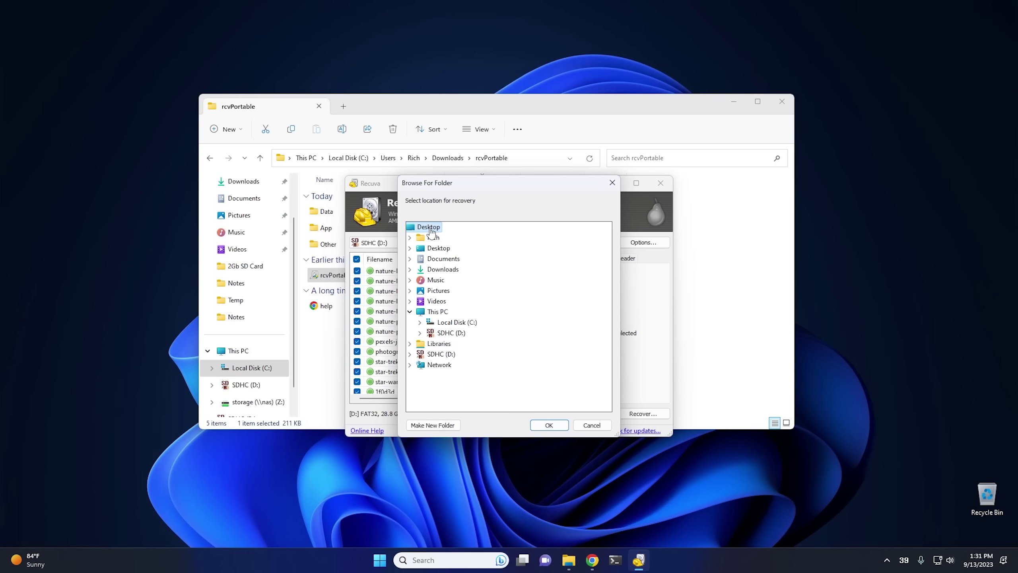
{"action": "left_click", "coordinate": [433, 426]}
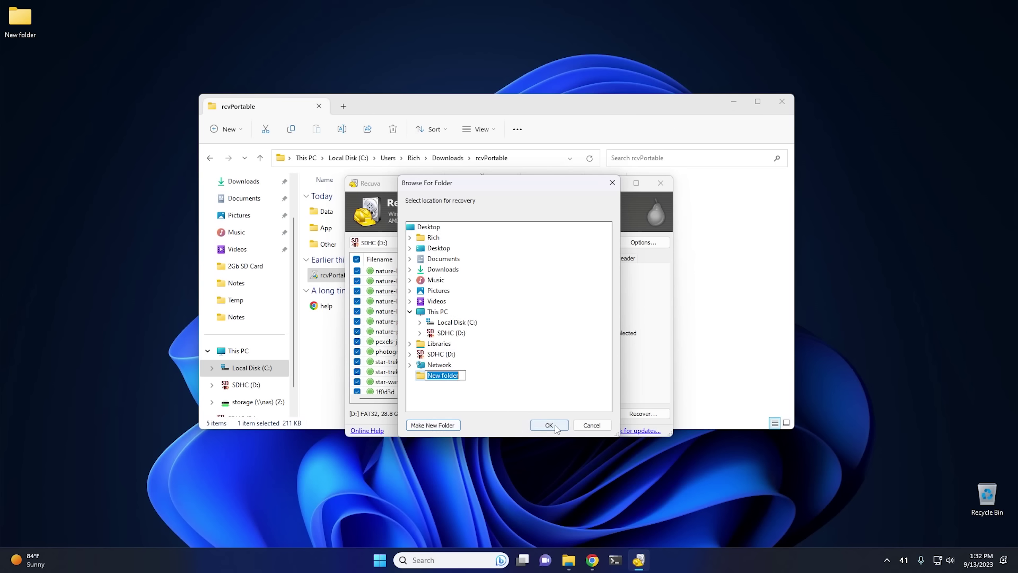
{"action": "left_click", "coordinate": [549, 425]}
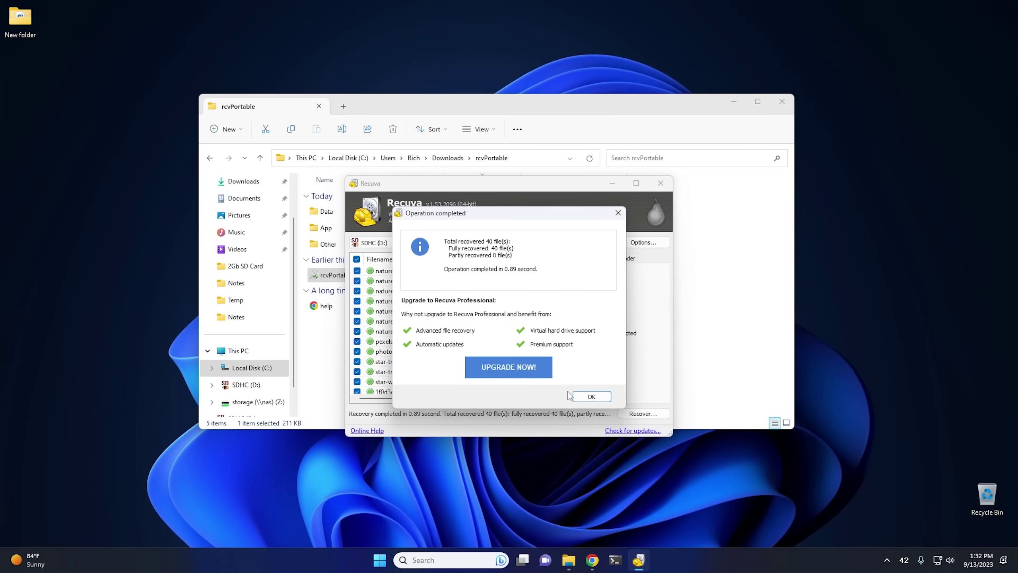
{"action": "left_click", "coordinate": [591, 397]}
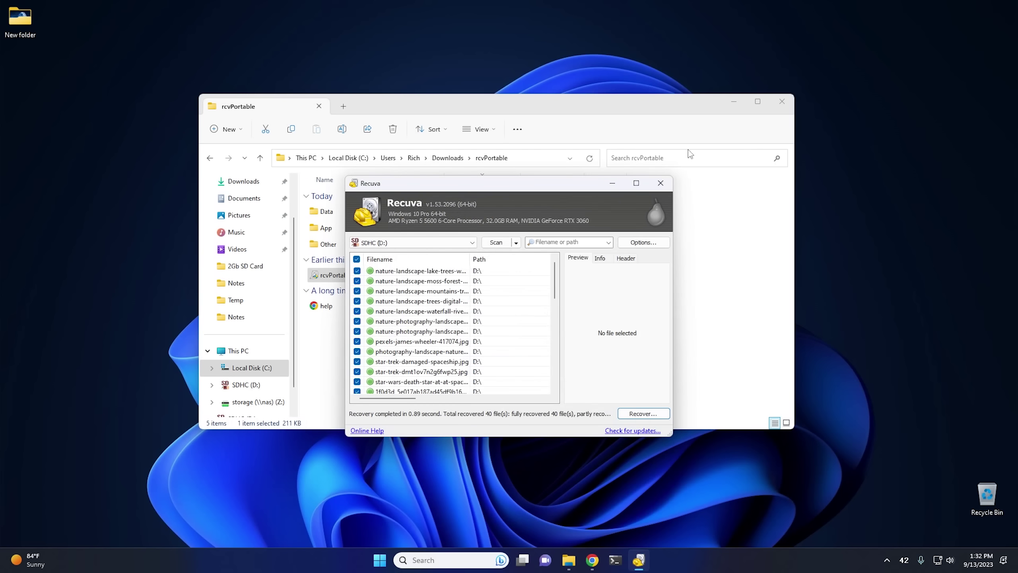
Step: Close Recuva, minimize the rcvPortable window, and open New folder on the Desktop to look through the recovered pictures
{"action": "left_click", "coordinate": [661, 186]}
{"action": "left_click", "coordinate": [740, 102]}
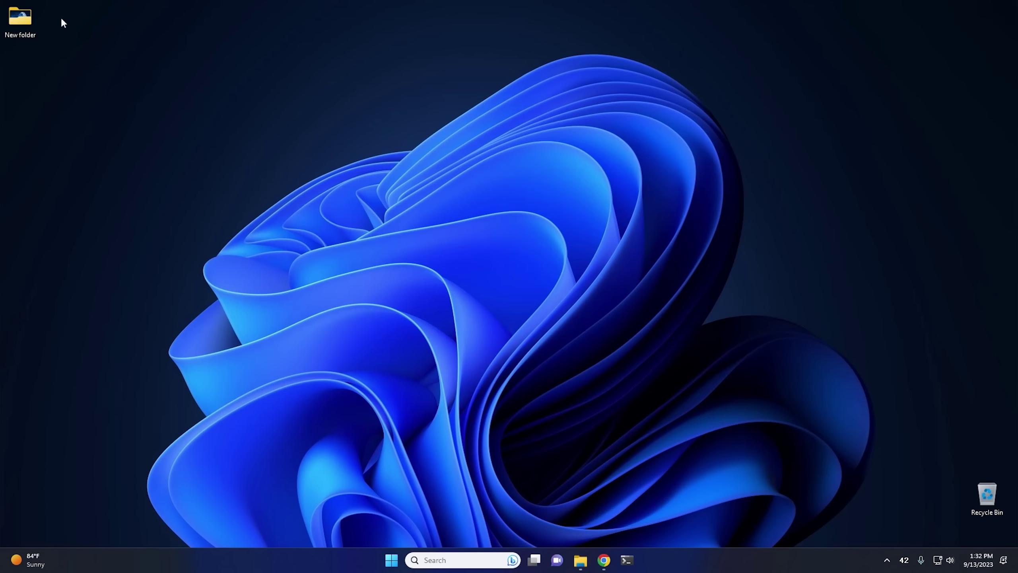
{"action": "double_click", "coordinate": [15, 24]}
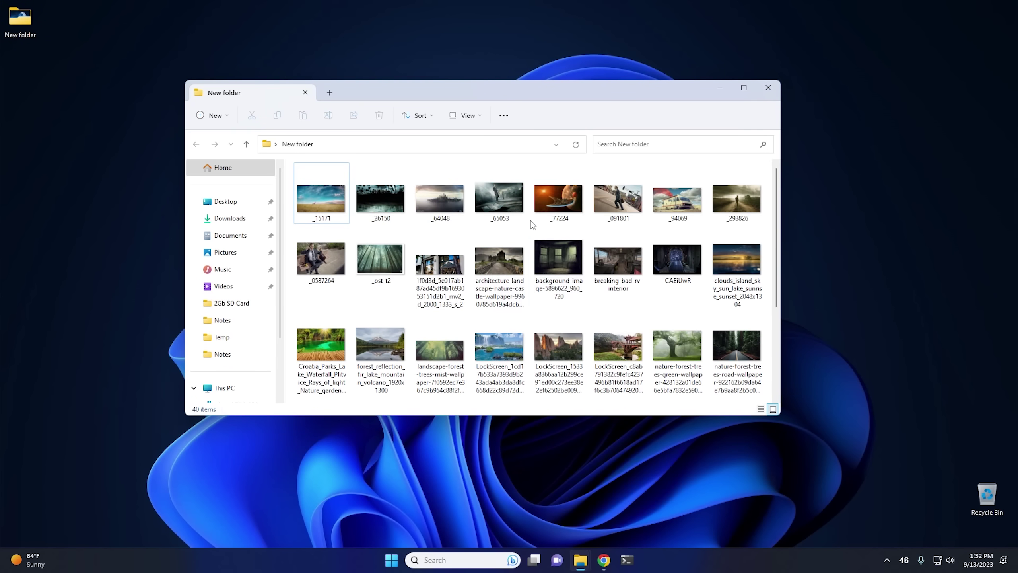
{"action": "scroll", "coordinate": [530, 221], "scroll_direction": "down", "scroll_amount": 3}
{"action": "scroll", "coordinate": [530, 224], "scroll_direction": "up", "scroll_amount": 3}
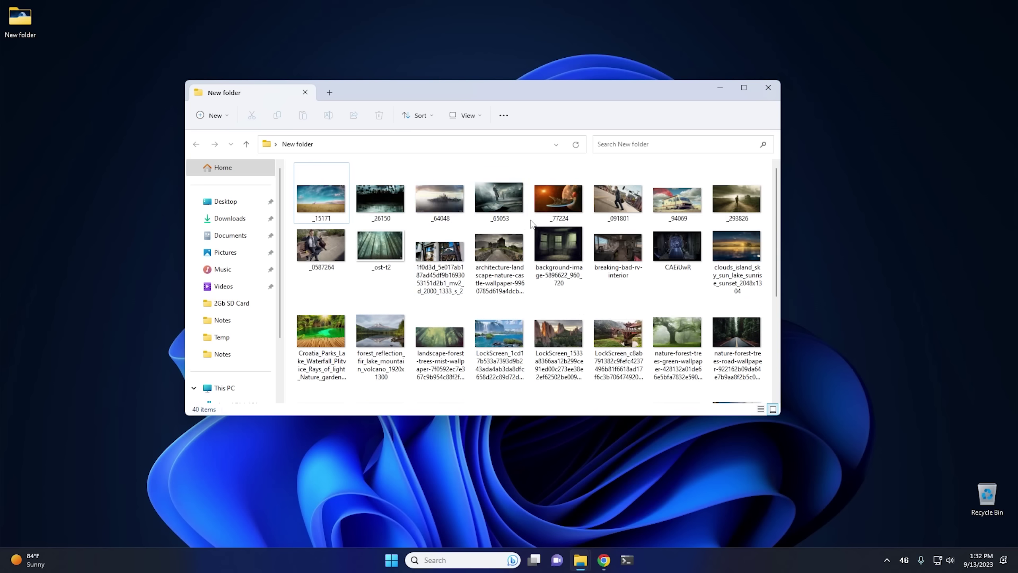
{"action": "scroll", "coordinate": [550, 279], "scroll_direction": "down", "scroll_amount": 3}
Step: View the recovered picture ummpdwtiqhk41 and the one following it, and close the picture viewer
{"action": "left_click", "coordinate": [675, 361]}
{"action": "double_click", "coordinate": [674, 363]}
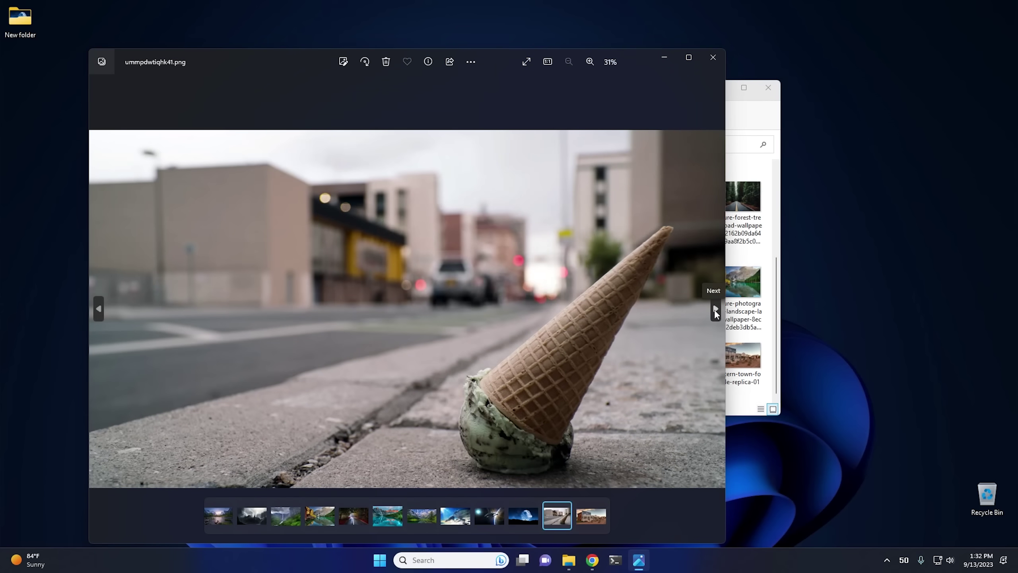
{"action": "left_click", "coordinate": [715, 310]}
{"action": "left_click", "coordinate": [715, 63]}
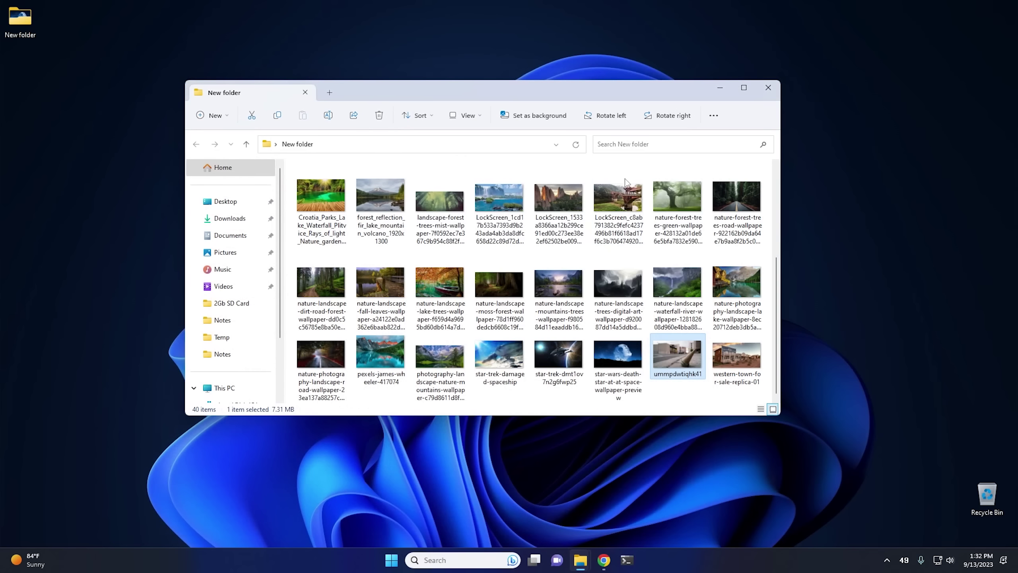
Step: Copy all recovered pictures from New folder to the root of the SDHC (D:) drive using a second File Explorer window
{"action": "scroll", "coordinate": [521, 281], "scroll_direction": "up", "scroll_amount": 5}
{"action": "left_click", "coordinate": [301, 212]}
{"action": "scroll", "coordinate": [441, 265], "scroll_direction": "down", "scroll_amount": 3}
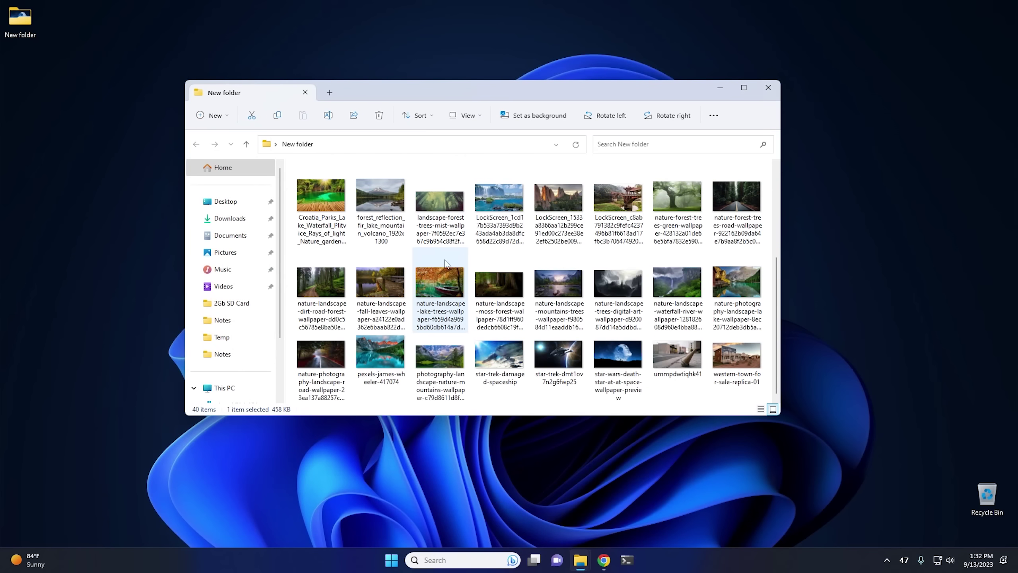
{"action": "left_click", "coordinate": [741, 372], "text": "shift"}
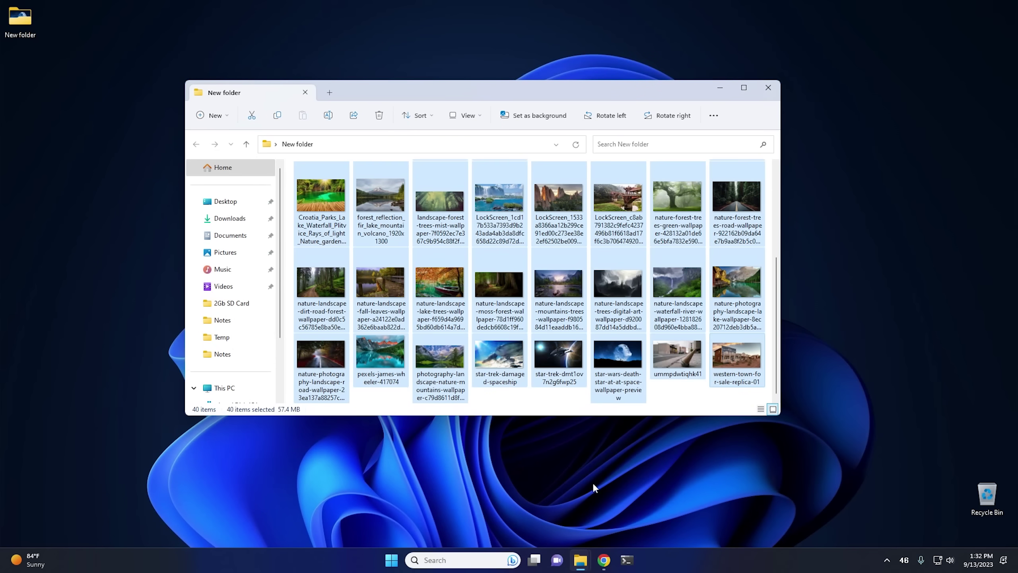
{"action": "middle_click", "coordinate": [580, 569]}
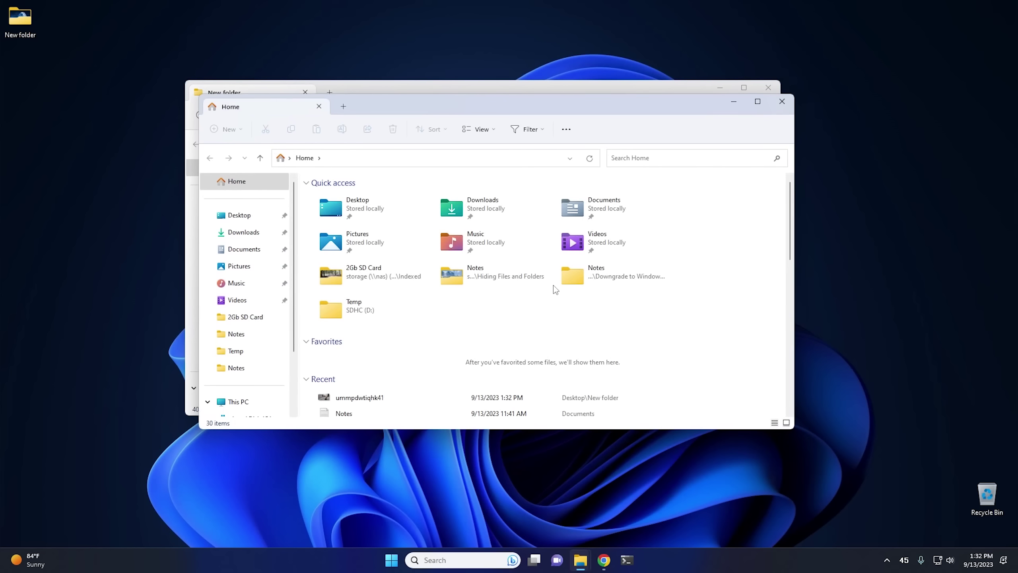
{"action": "left_click", "coordinate": [241, 401]}
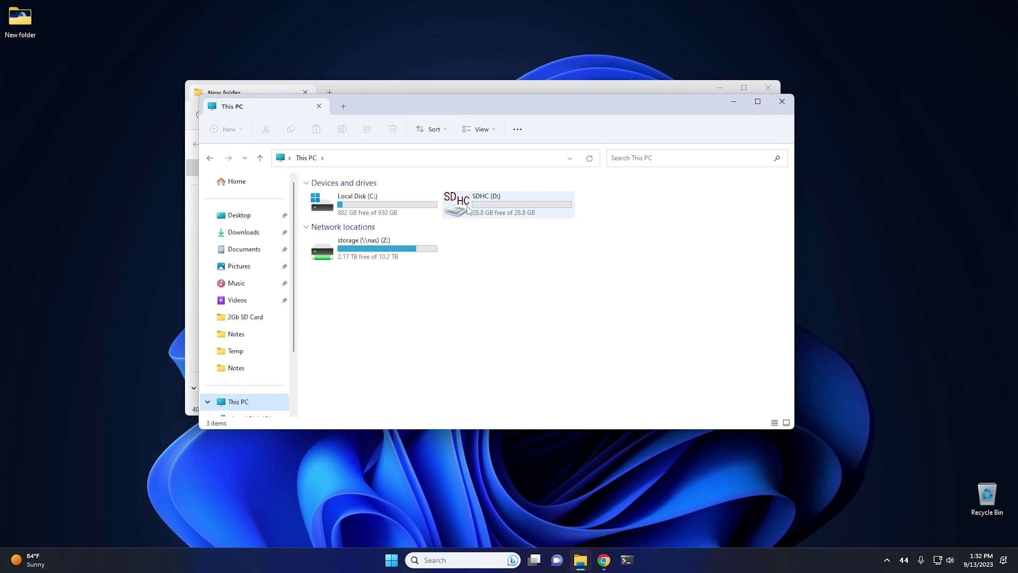
{"action": "double_click", "coordinate": [467, 208]}
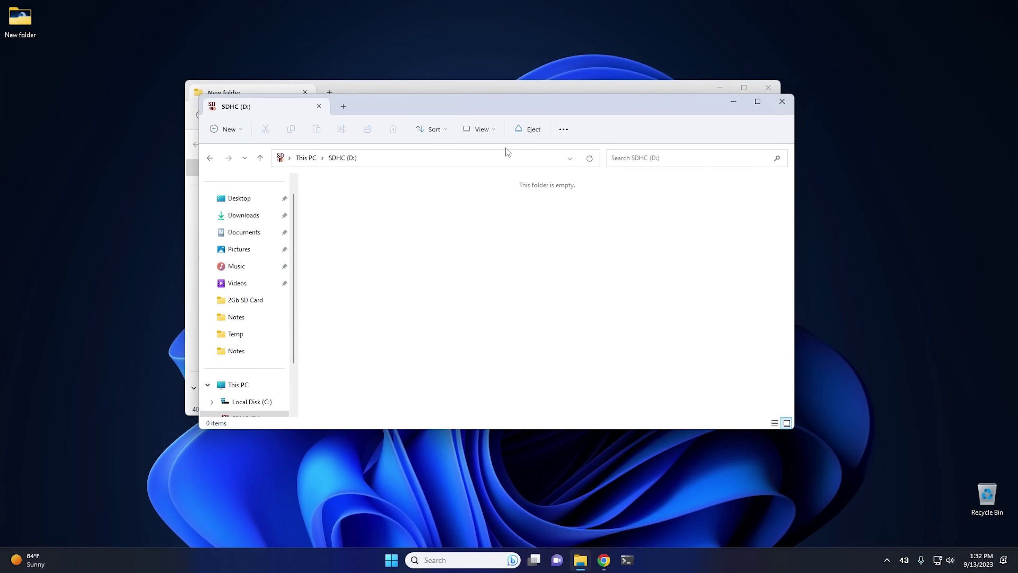
{"action": "left_click_drag", "start_coordinate": [444, 103], "coordinate": [615, 209]}
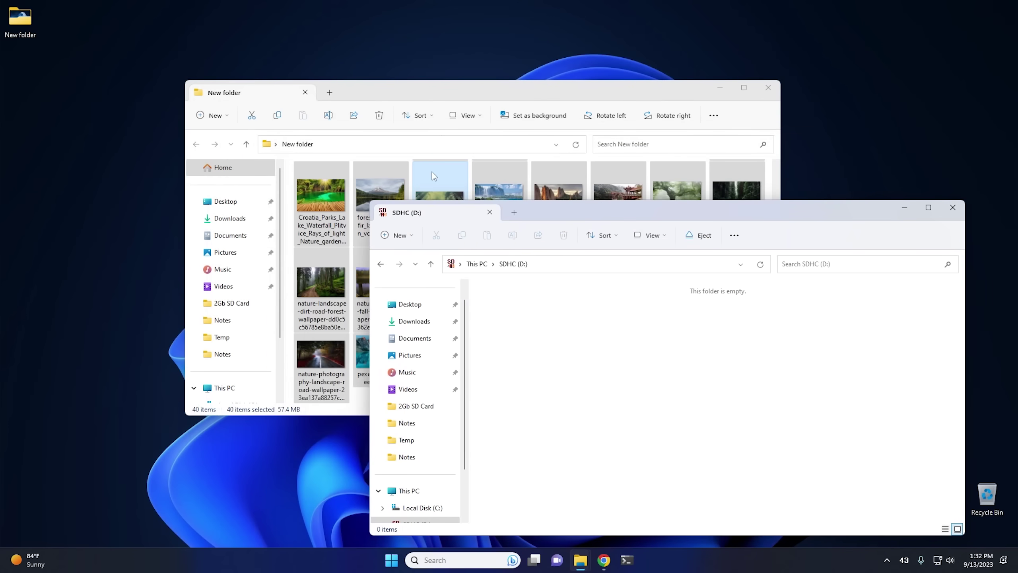
{"action": "left_click_drag", "start_coordinate": [433, 172], "coordinate": [643, 356]}
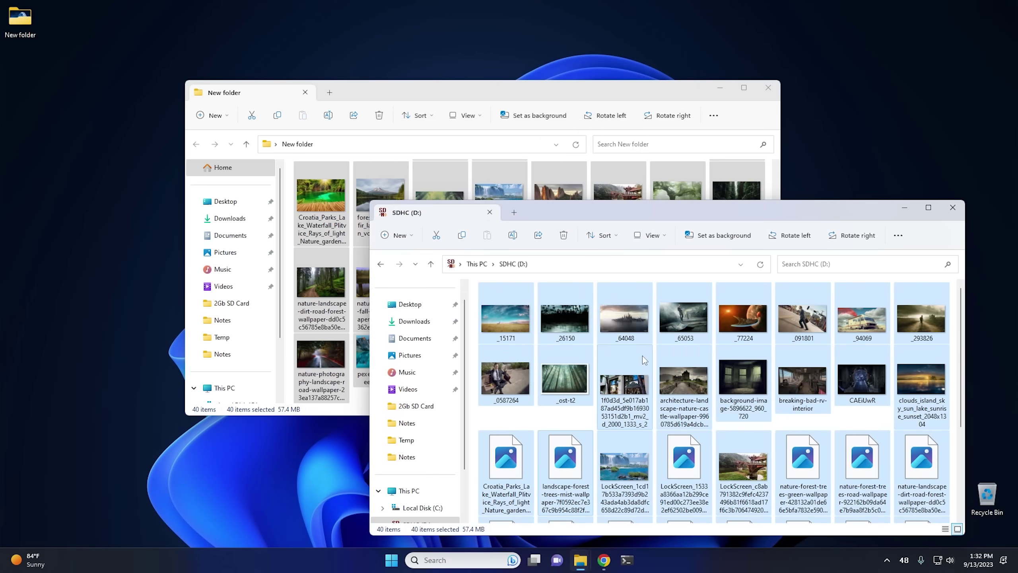
Step: Close the New folder window and eject the SDHC (D:) card from This PC
{"action": "left_click", "coordinate": [768, 88]}
{"action": "left_click_drag", "start_coordinate": [745, 214], "coordinate": [559, 93]}
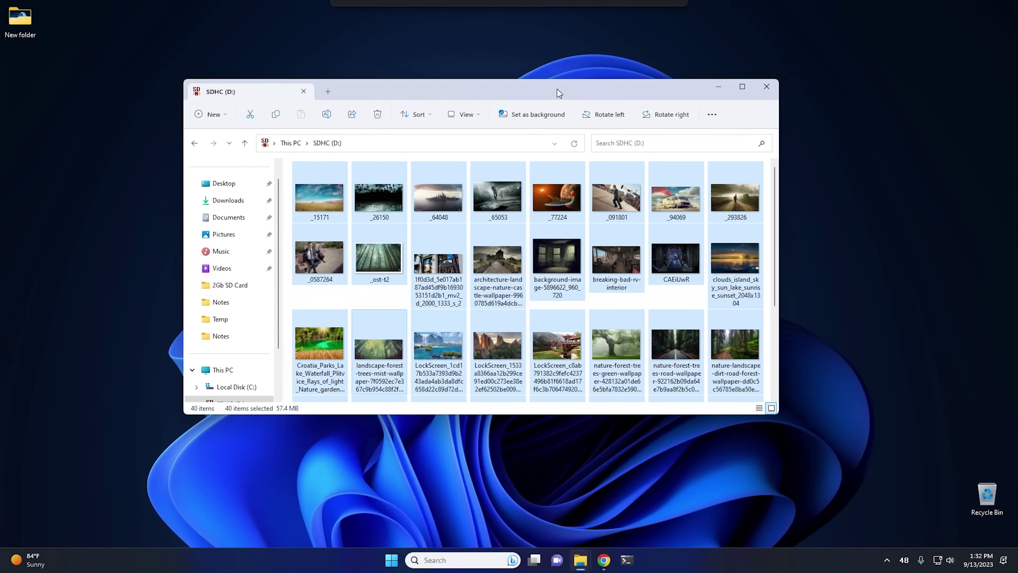
{"action": "left_click", "coordinate": [229, 370]}
{"action": "left_click", "coordinate": [449, 190]}
{"action": "right_click", "coordinate": [460, 192]}
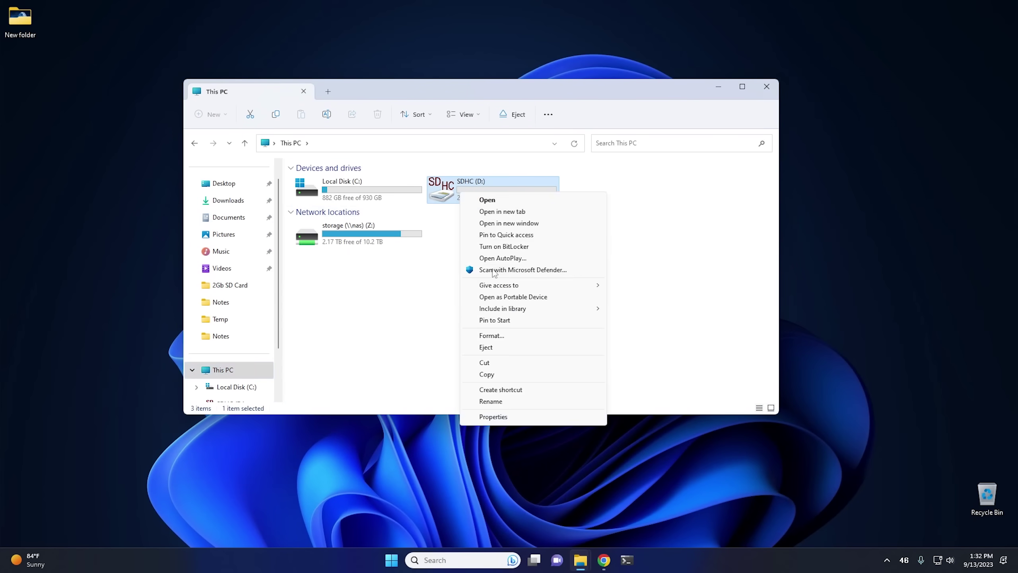
{"action": "left_click", "coordinate": [507, 348]}
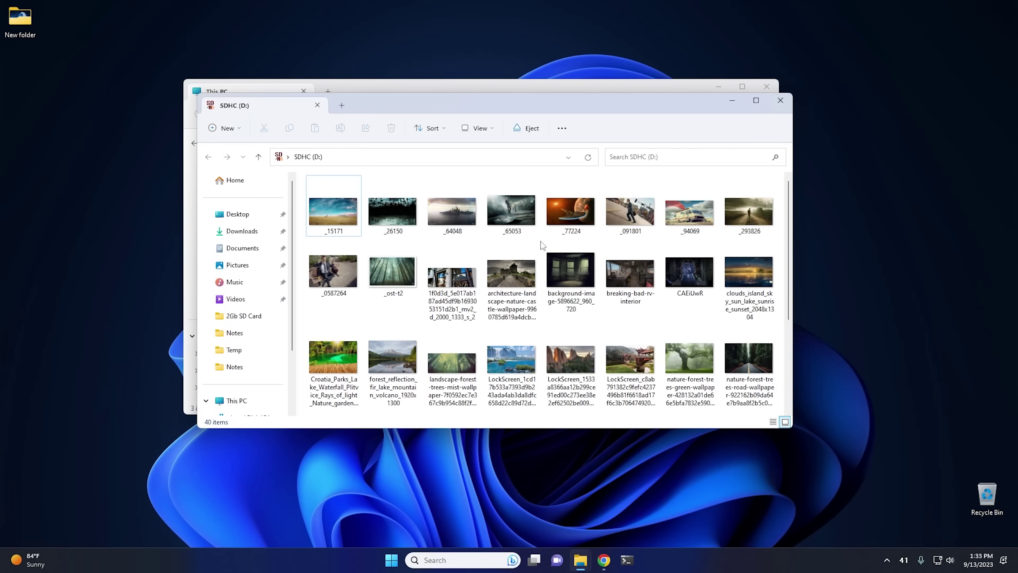
Step: Close the extra SDHC (D:) window and reopen the drive from This PC to check the copied pictures
{"action": "left_click", "coordinate": [780, 101]}
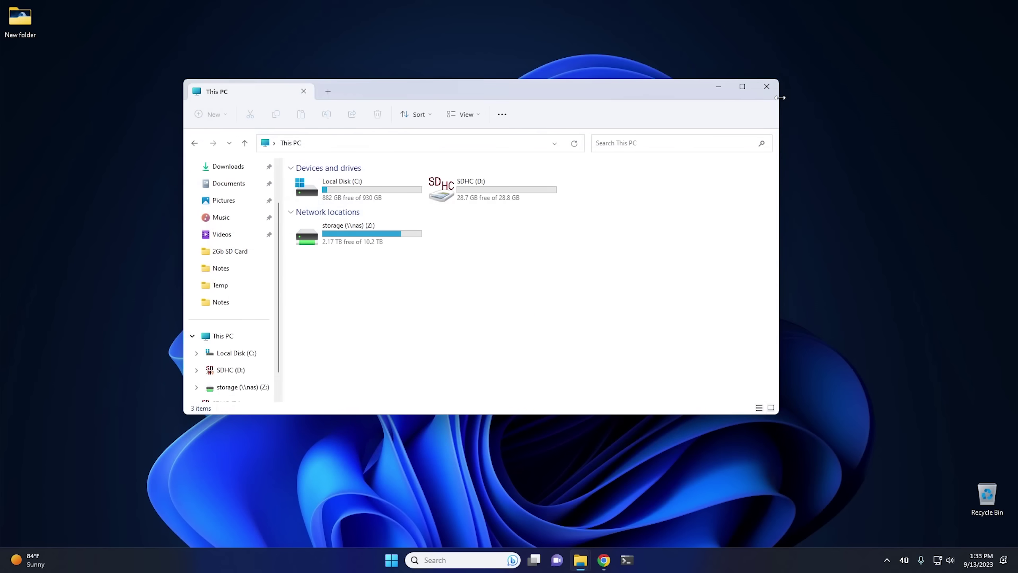
{"action": "double_click", "coordinate": [568, 185]}
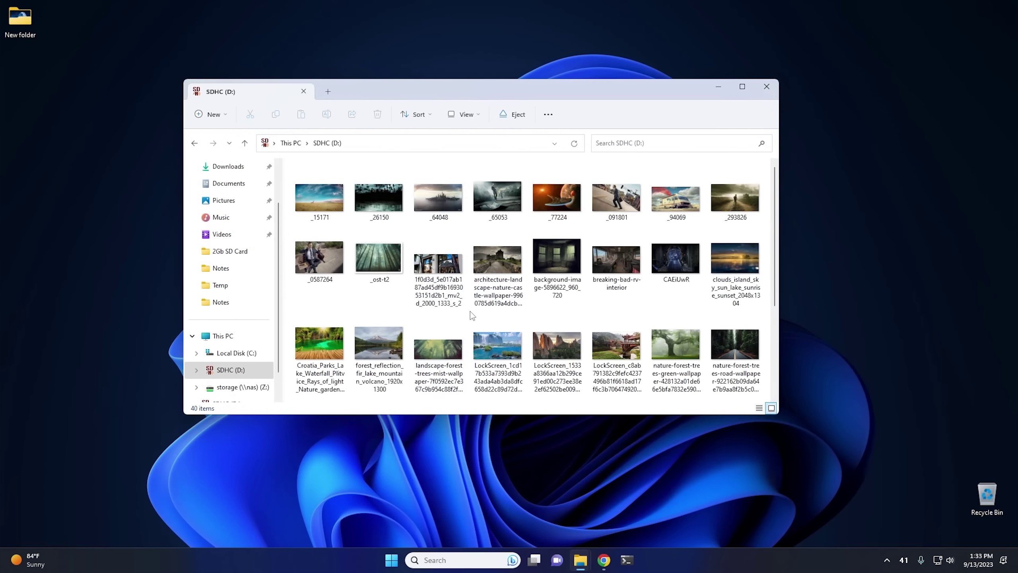
{"action": "scroll", "coordinate": [470, 321], "scroll_direction": "down", "scroll_amount": 4}
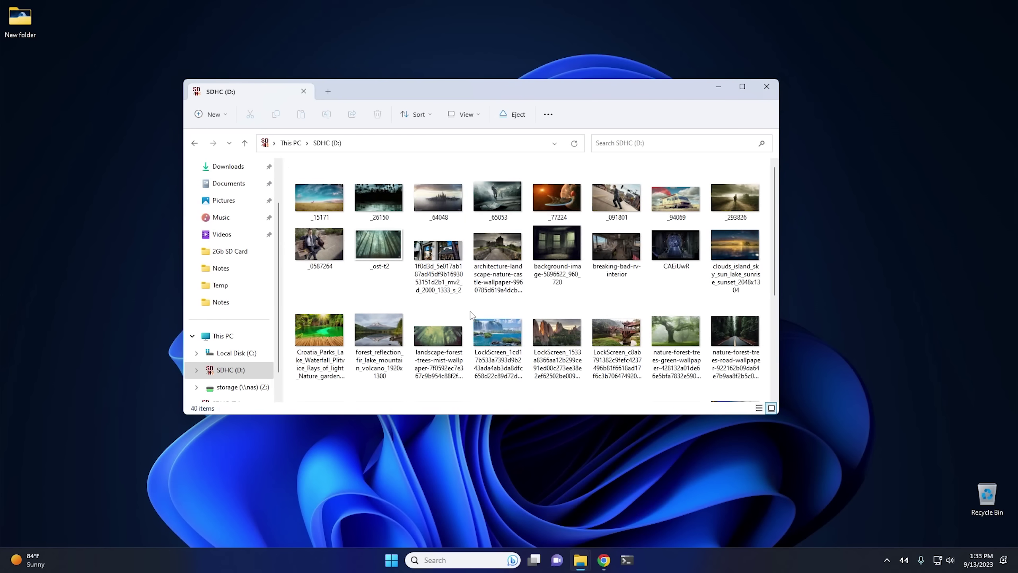
Step: Quick-format the SDHC (D:) drive as FAT32 with a 32-kilobyte allocation unit size and no volume label, and close the format dialog
{"action": "left_click", "coordinate": [291, 144]}
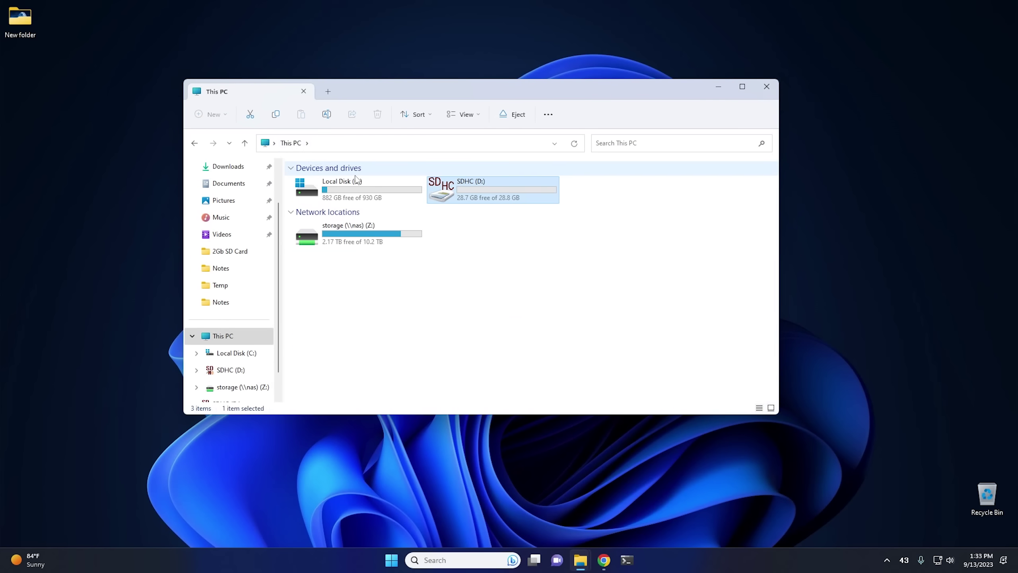
{"action": "right_click", "coordinate": [442, 192]}
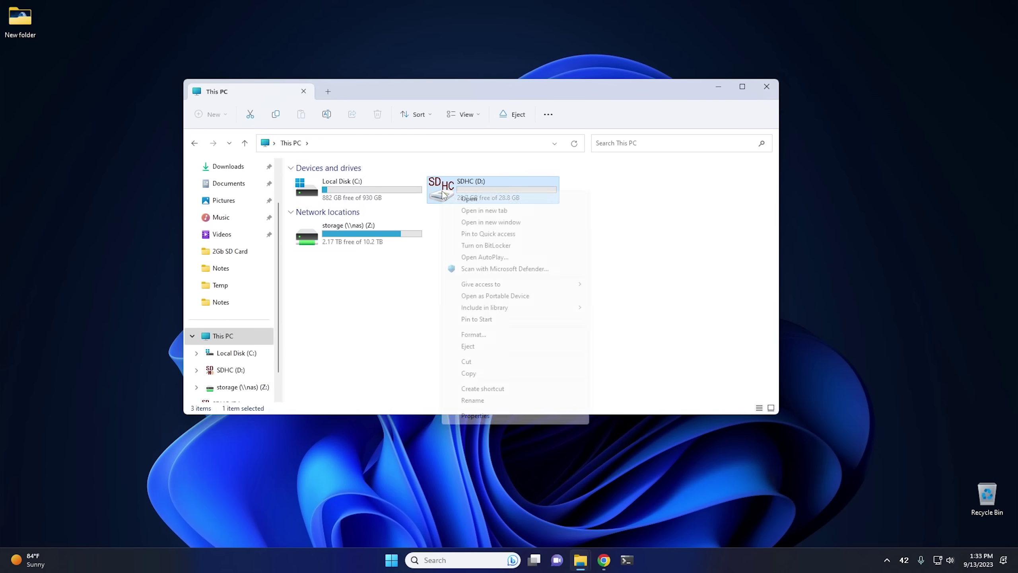
{"action": "left_click", "coordinate": [474, 335]}
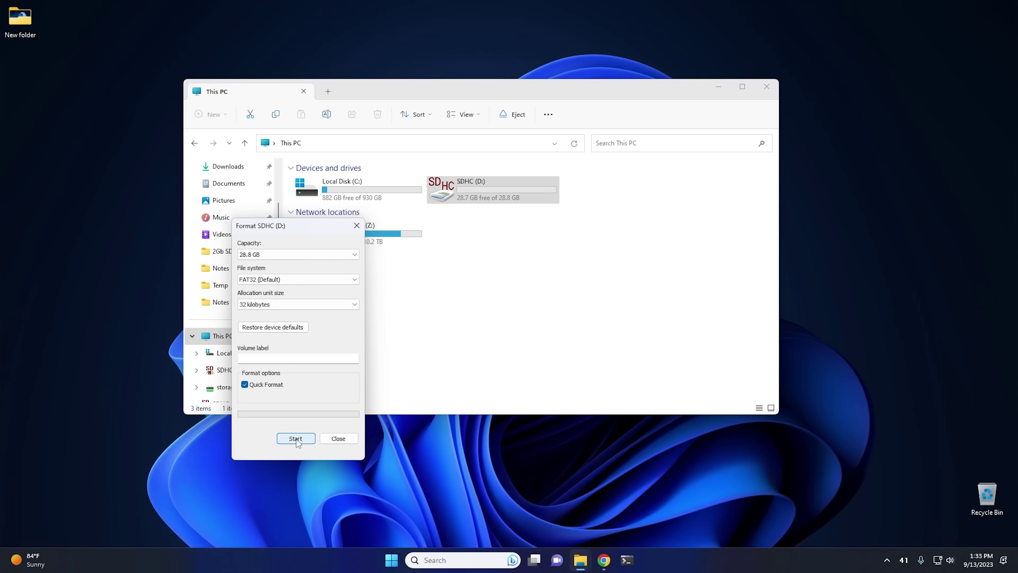
{"action": "left_click", "coordinate": [297, 439]}
{"action": "left_click", "coordinate": [523, 282]}
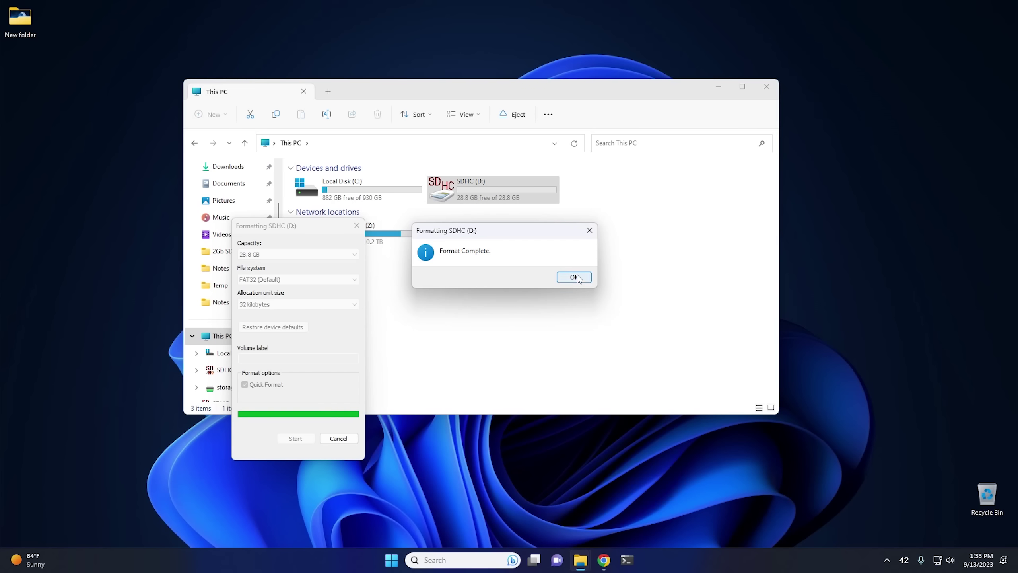
{"action": "left_click", "coordinate": [574, 278]}
{"action": "left_click", "coordinate": [356, 225]}
Step: Open the formatted SDHC (D:) drive to check its contents, and move New folder from the Desktop to the Recycle Bin
{"action": "double_click", "coordinate": [456, 200]}
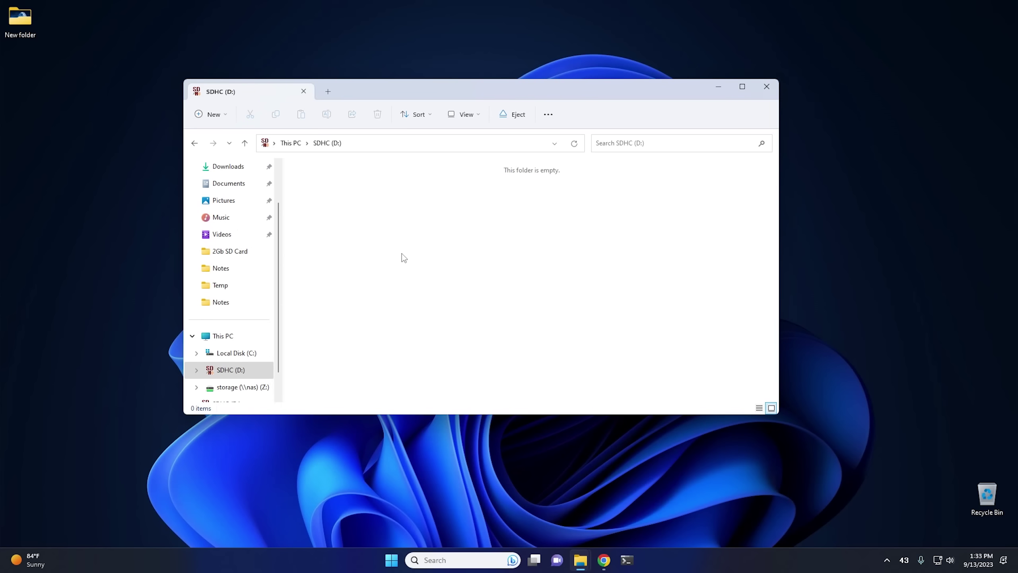
{"action": "left_click_drag", "start_coordinate": [19, 25], "coordinate": [984, 497]}
Step: Relaunch rcvPortable, allow it to make changes, skip the Recuva Wizard, and choose SDHC (D:) as the drive to scan
{"action": "mouse_move", "coordinate": [584, 565]}
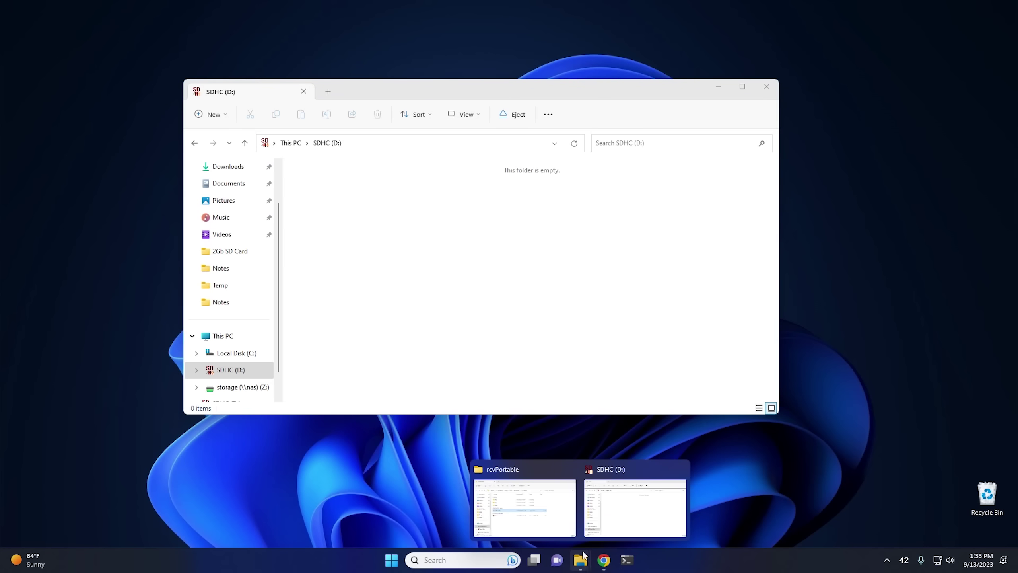
{"action": "left_click", "coordinate": [514, 509]}
{"action": "double_click", "coordinate": [341, 275]}
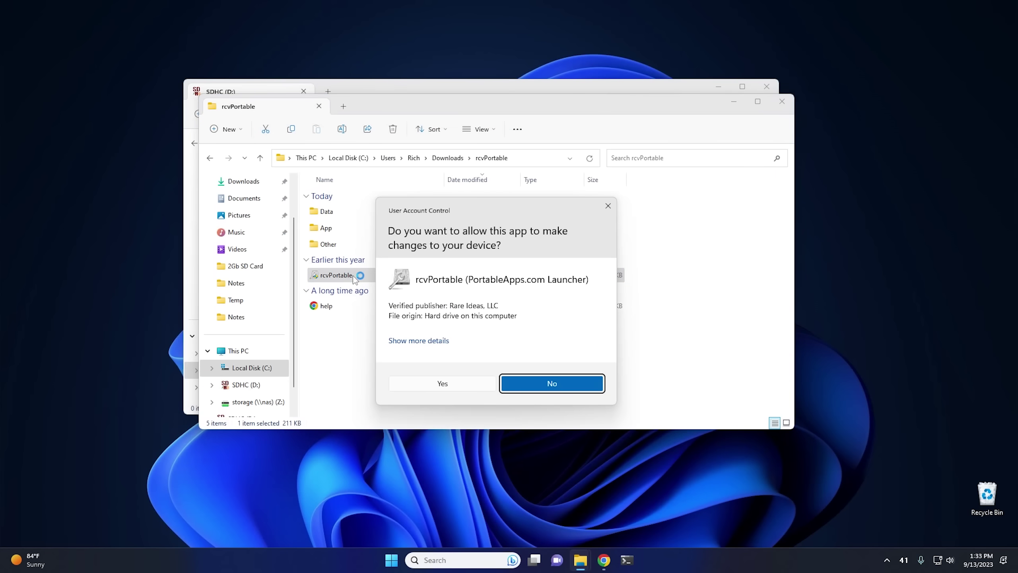
{"action": "left_click", "coordinate": [443, 384]}
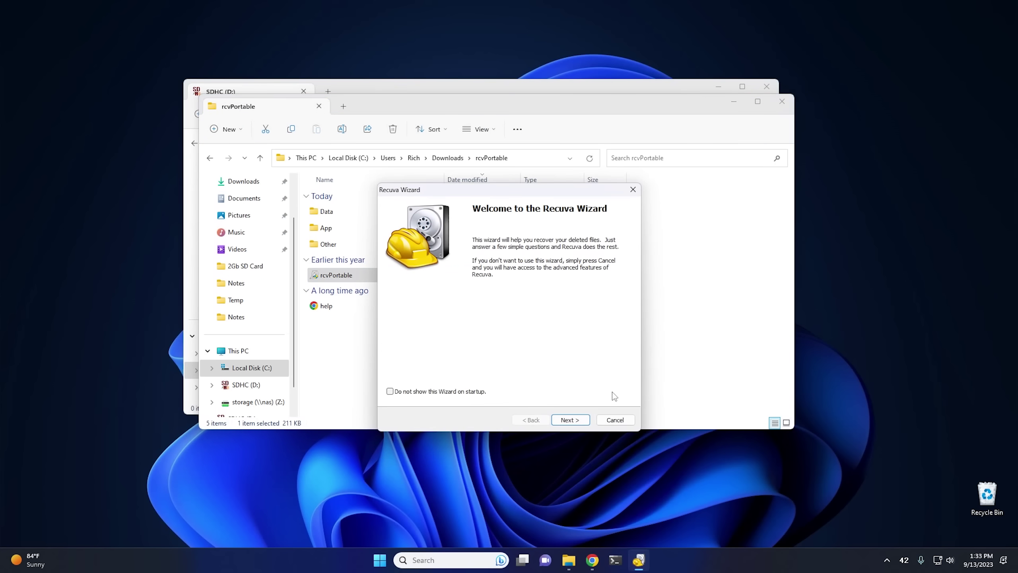
{"action": "left_click", "coordinate": [620, 421]}
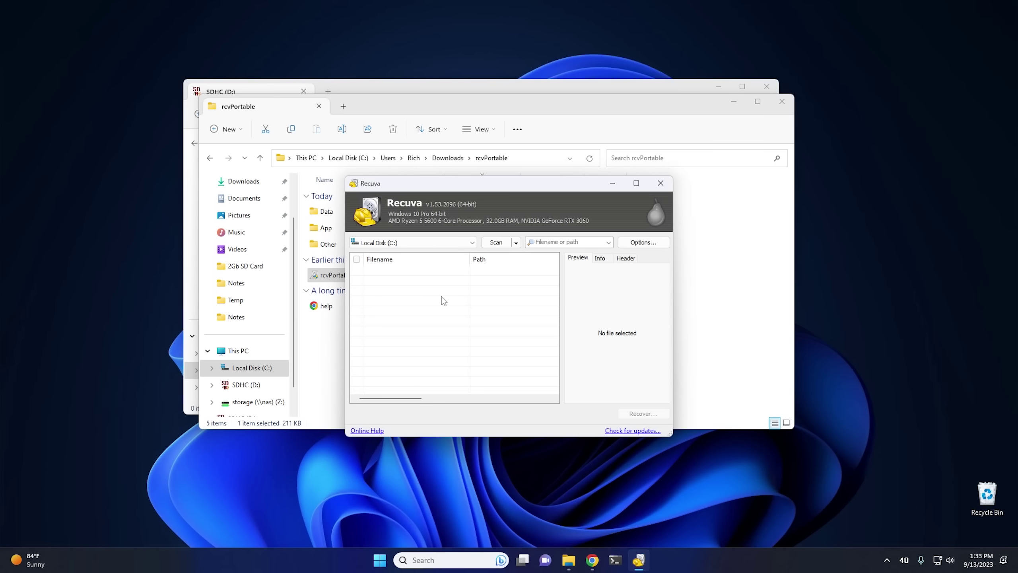
{"action": "left_click", "coordinate": [398, 242]}
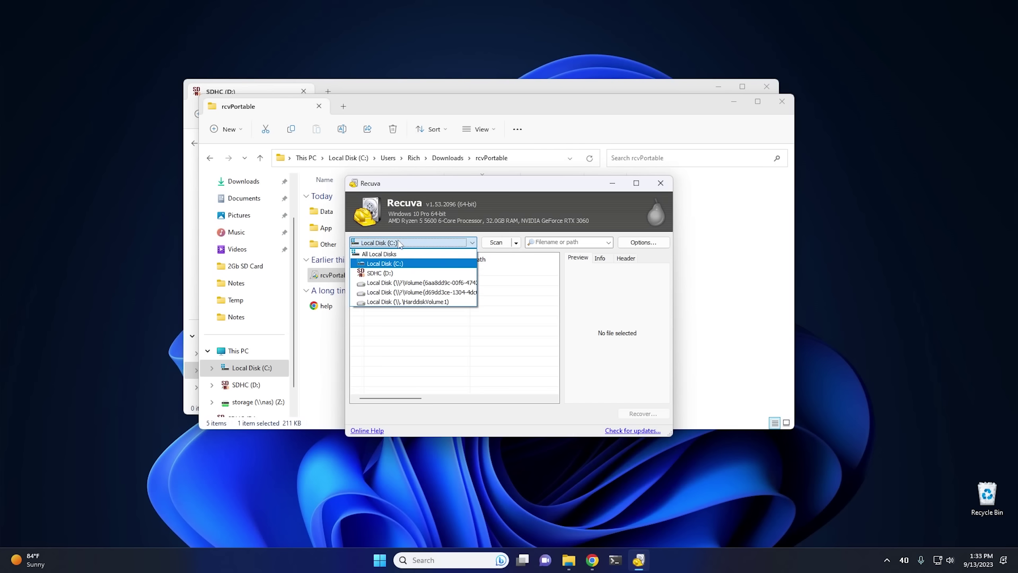
{"action": "left_click", "coordinate": [391, 273]}
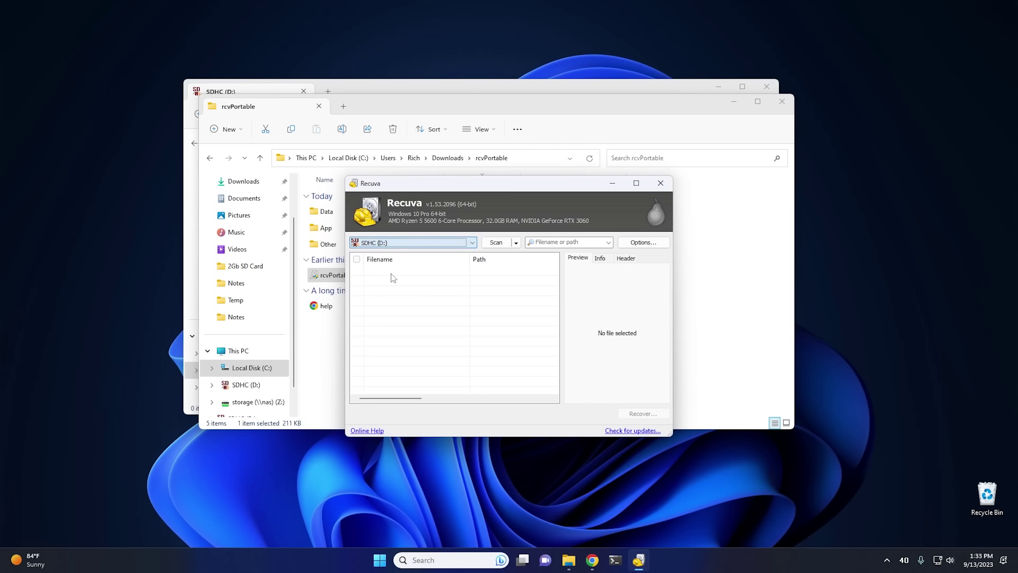
Step: Check that Deep Scan and scanning for non-deleted files are enabled in the Recuva options, and scan the SDHC (D:) drive
{"action": "left_click", "coordinate": [644, 242]}
{"action": "left_click", "coordinate": [448, 226]}
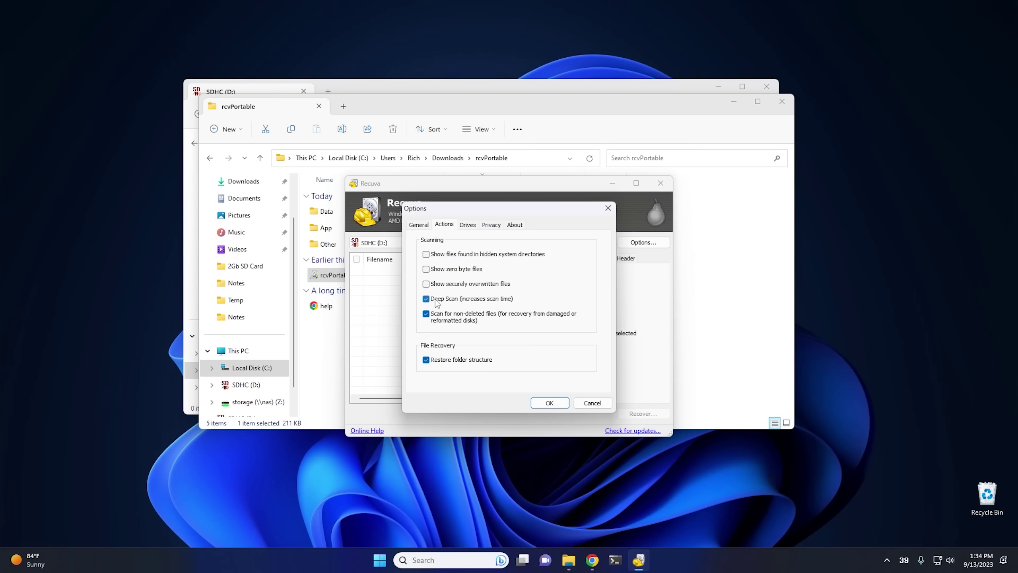
{"action": "left_click", "coordinate": [549, 402]}
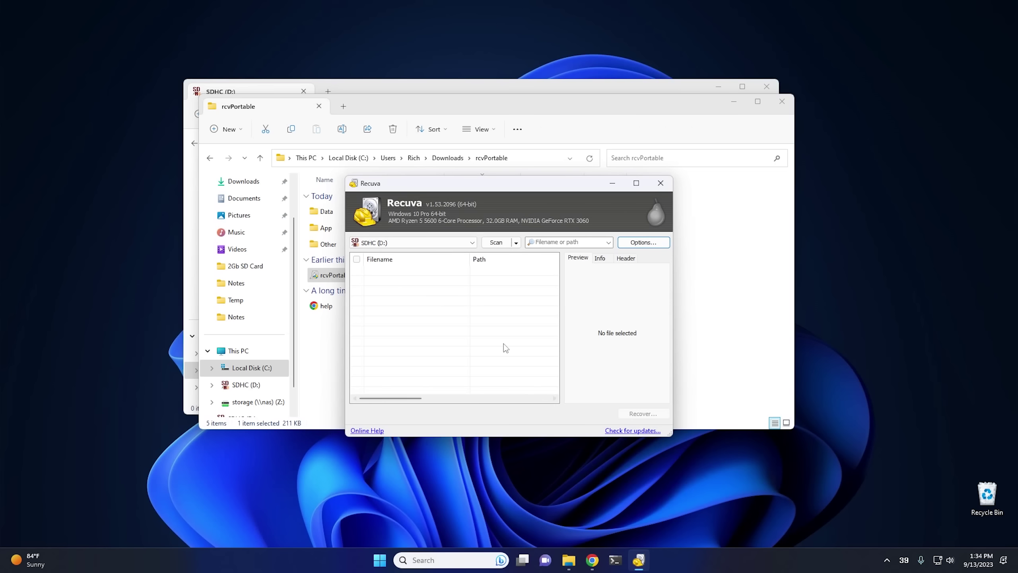
{"action": "left_click", "coordinate": [496, 243]}
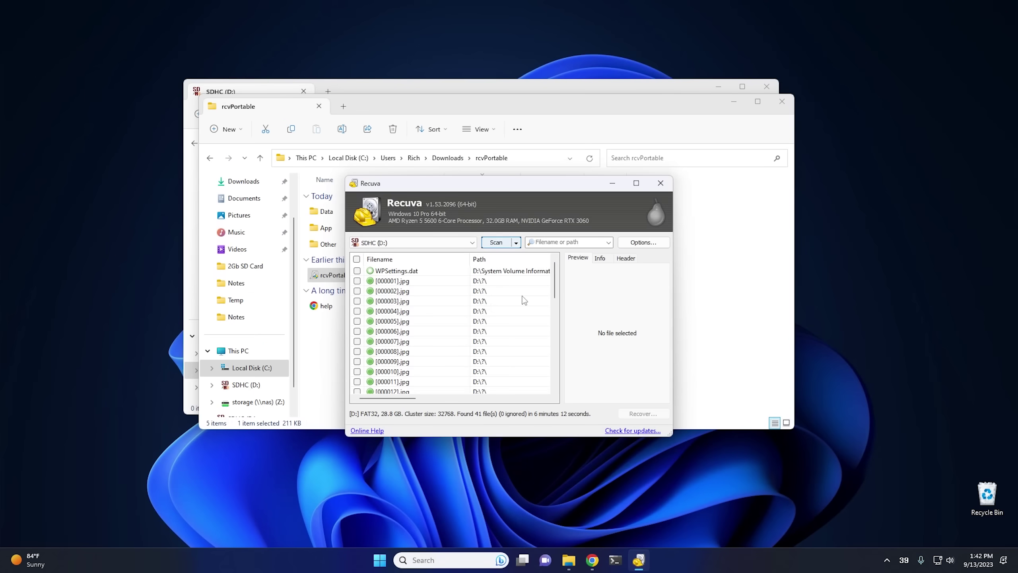
Step: Recover all found files into a new folder on the Desktop, and close Recuva and the rcvPortable window
{"action": "left_click_drag", "start_coordinate": [556, 278], "coordinate": [558, 253]}
{"action": "left_click", "coordinate": [357, 259]}
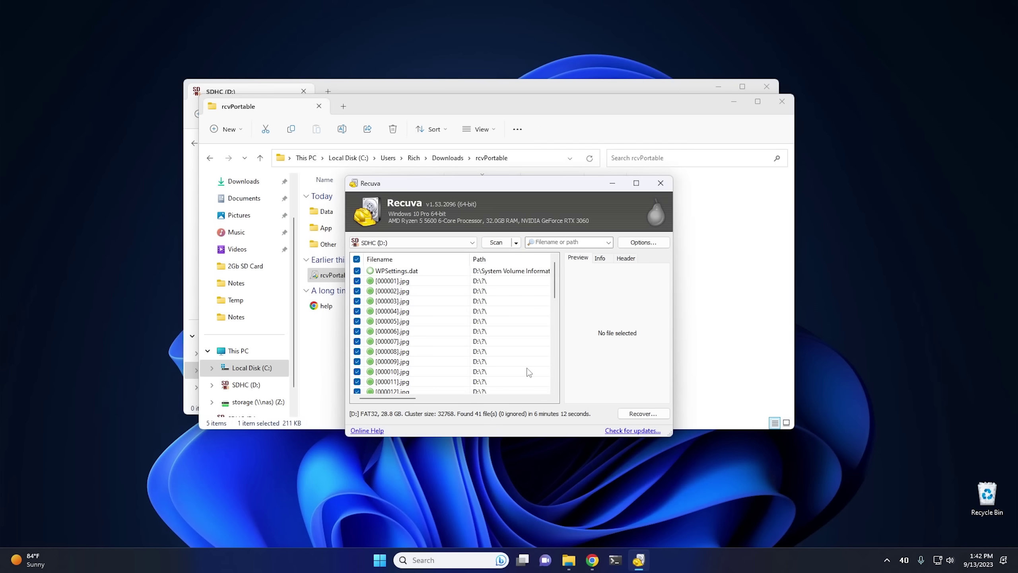
{"action": "left_click", "coordinate": [651, 416]}
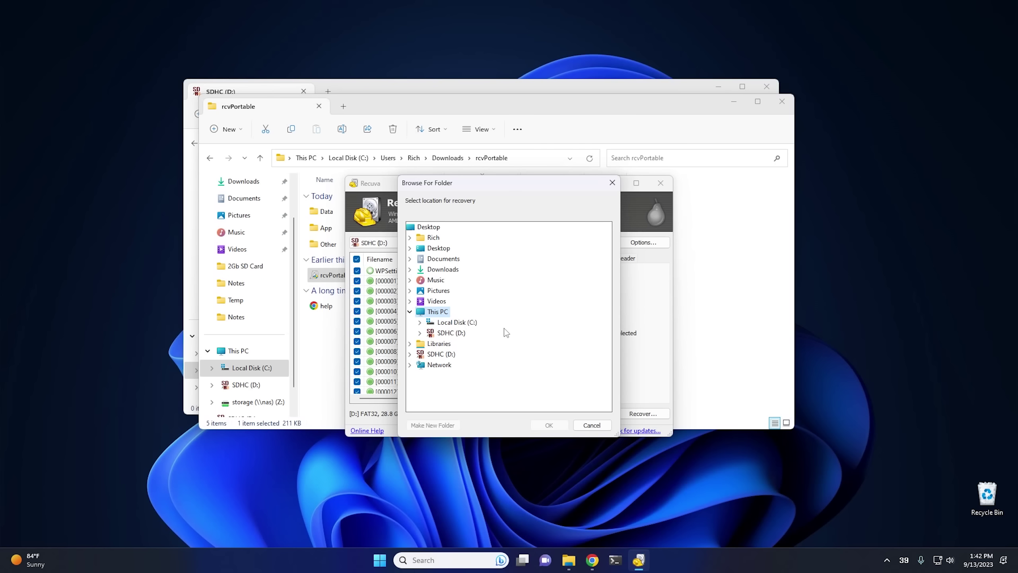
{"action": "left_click", "coordinate": [433, 227]}
{"action": "left_click", "coordinate": [432, 425]}
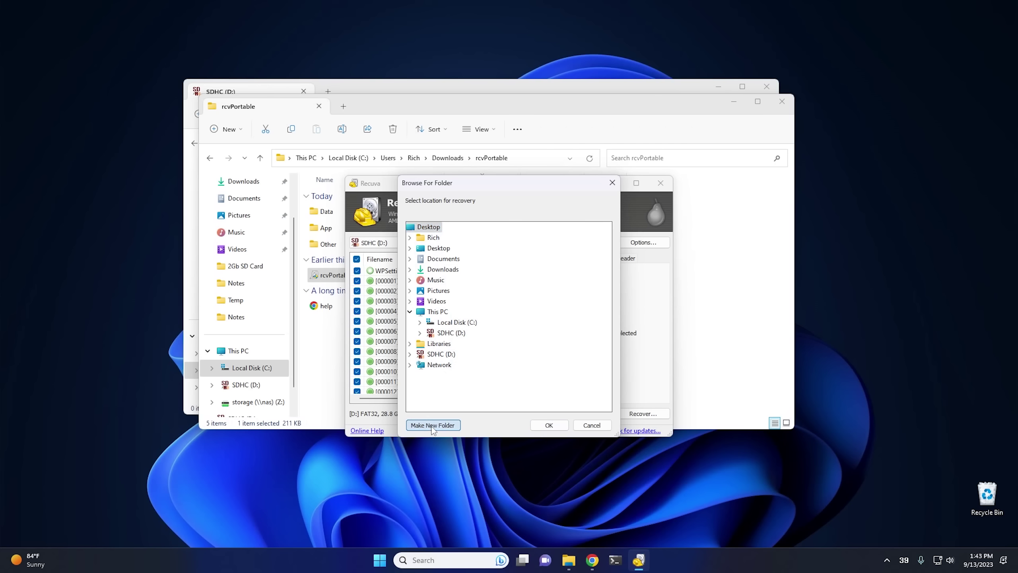
{"action": "left_click", "coordinate": [530, 425]}
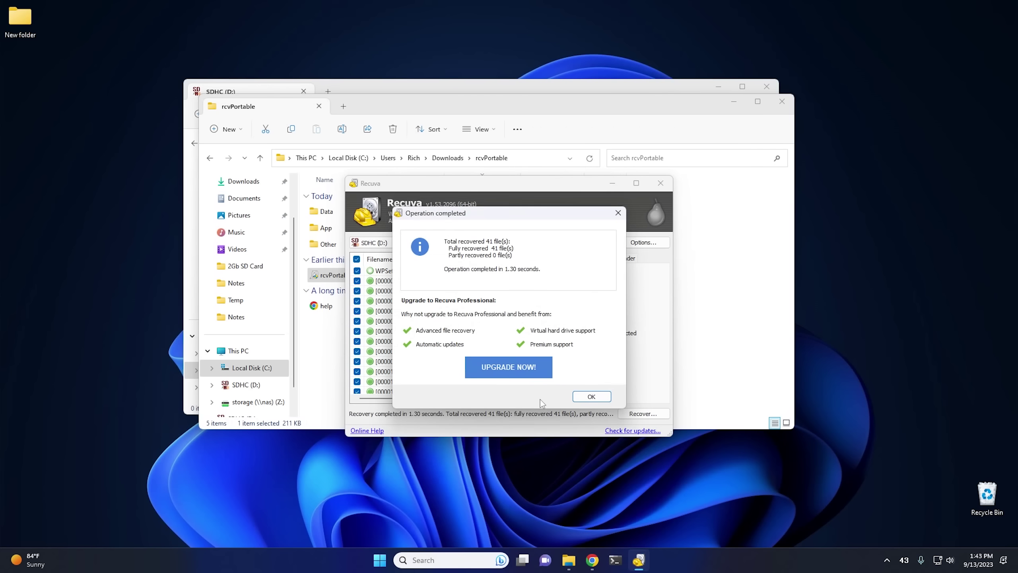
{"action": "left_click", "coordinate": [588, 395]}
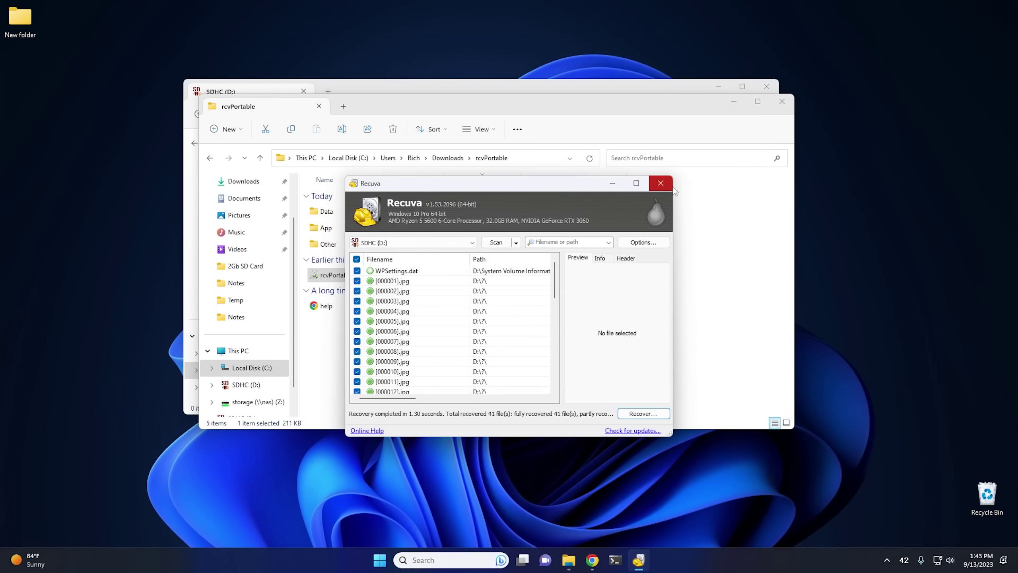
{"action": "left_click", "coordinate": [660, 183]}
{"action": "left_click", "coordinate": [781, 105]}
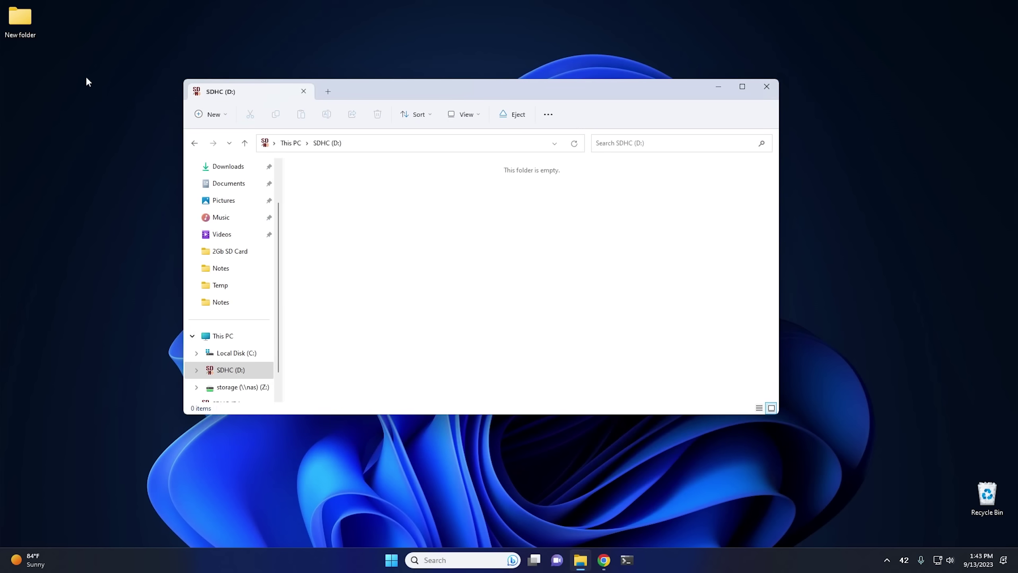
Step: Open New folder on the Desktop, check its System Volume Information subfolder, and return to New folder
{"action": "double_click", "coordinate": [21, 22]}
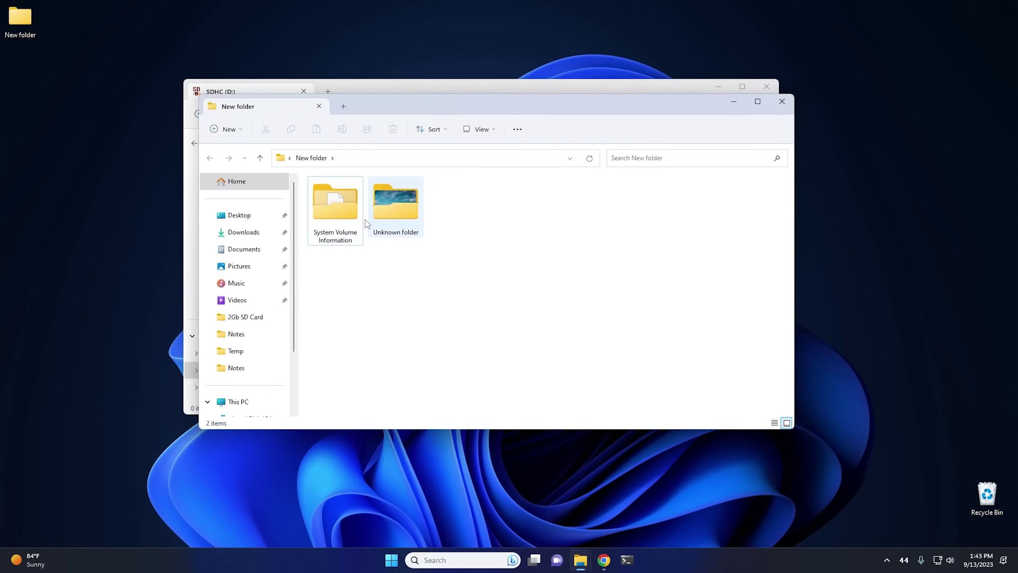
{"action": "left_click", "coordinate": [340, 224]}
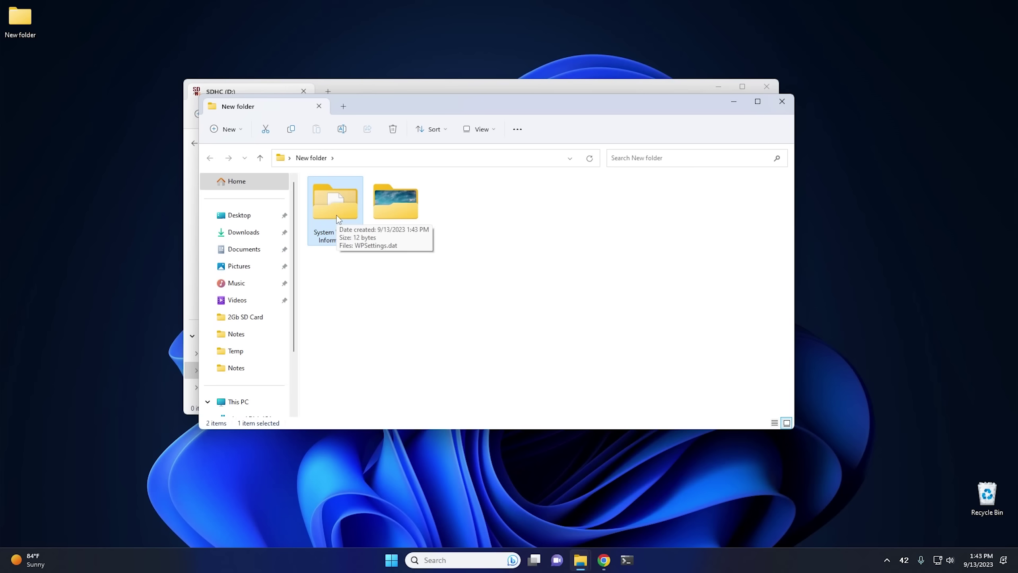
{"action": "double_click", "coordinate": [337, 219]}
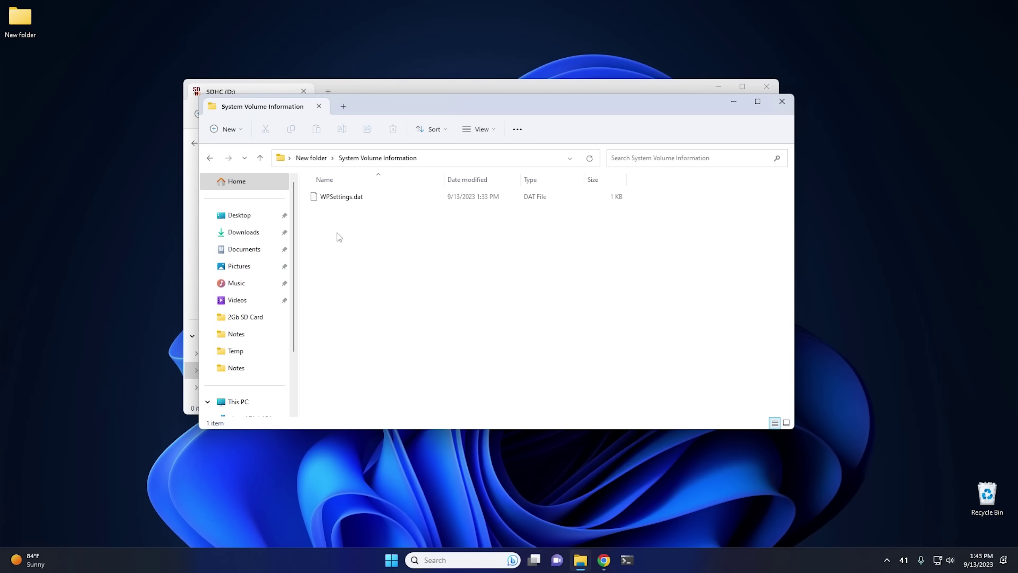
{"action": "left_click", "coordinate": [332, 157]}
Step: Open Unknown folder inside New folder and look through the recovered picture thumbnails
{"action": "left_click", "coordinate": [400, 215]}
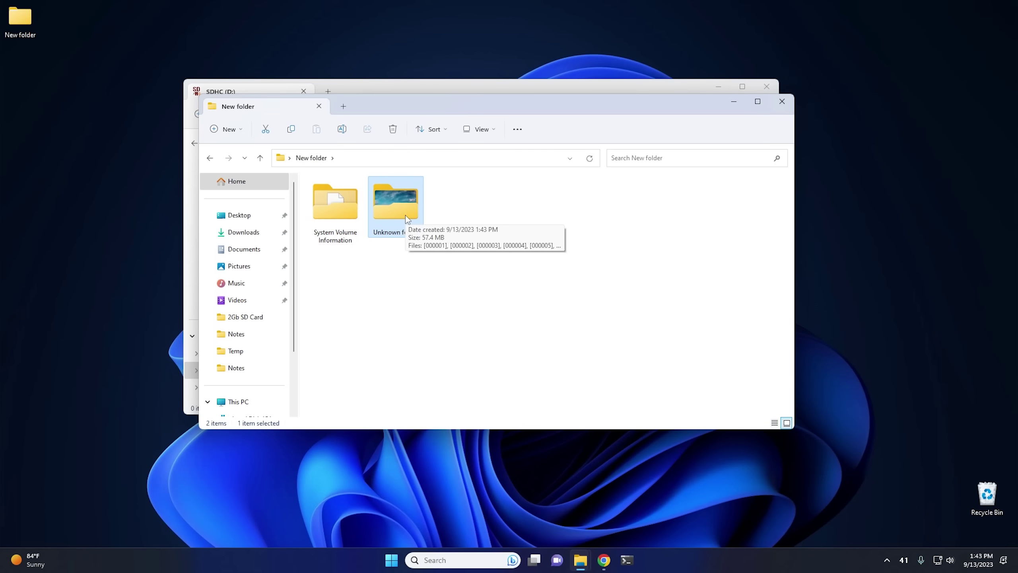
{"action": "left_click", "coordinate": [456, 217]}
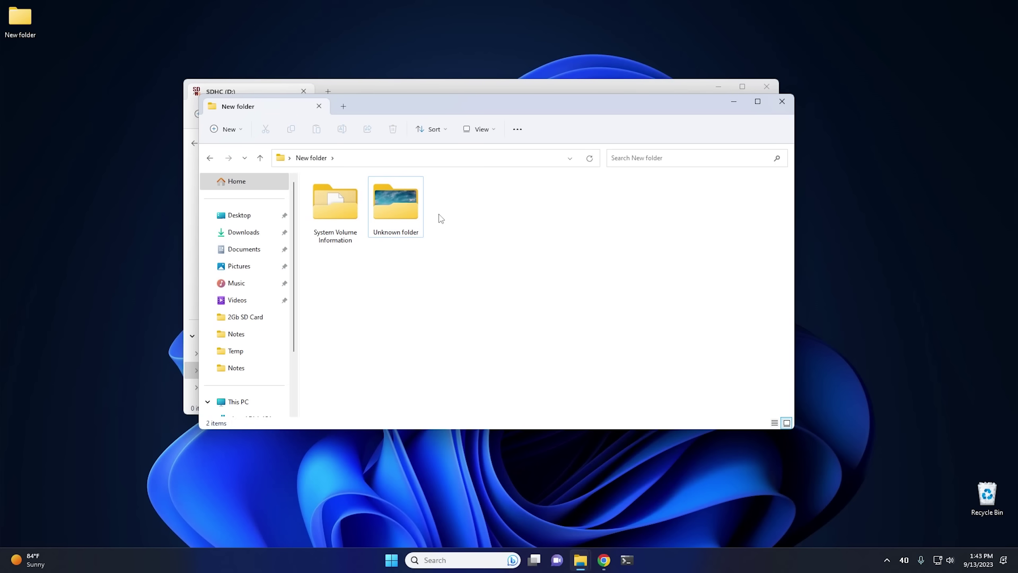
{"action": "double_click", "coordinate": [405, 216]}
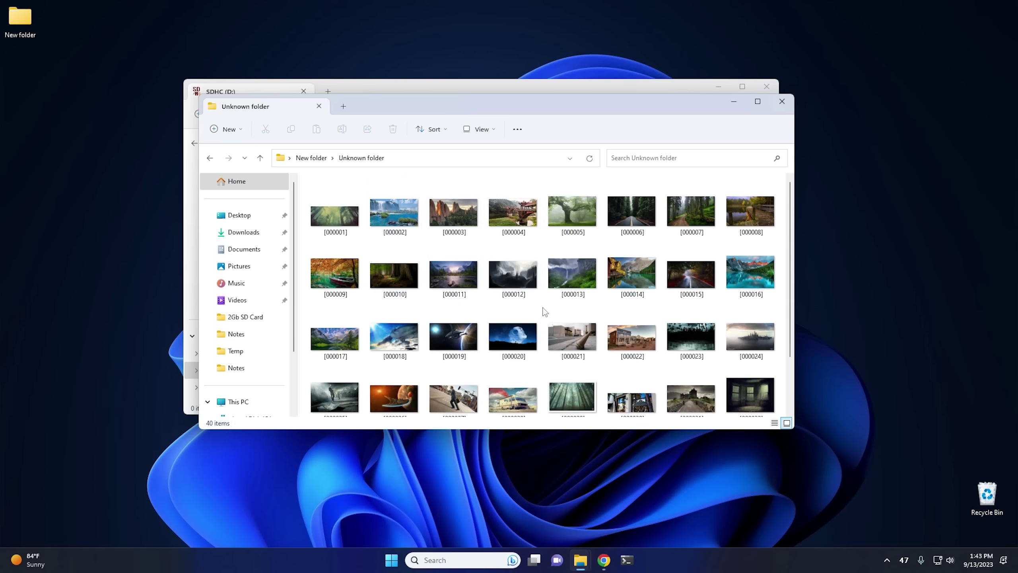
{"action": "scroll", "coordinate": [545, 312], "scroll_direction": "down", "scroll_amount": 3}
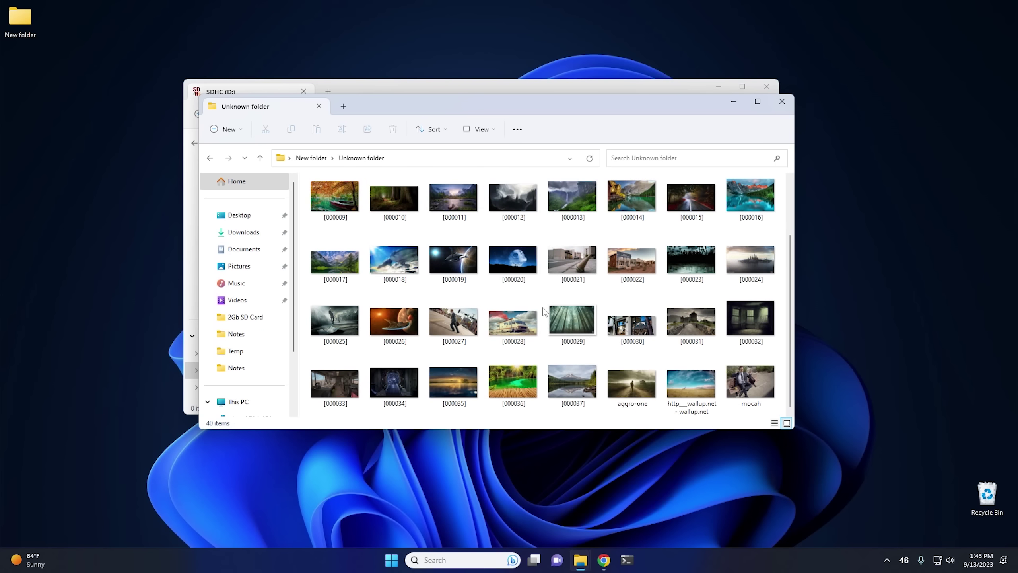
{"action": "scroll", "coordinate": [544, 312], "scroll_direction": "up", "scroll_amount": 3}
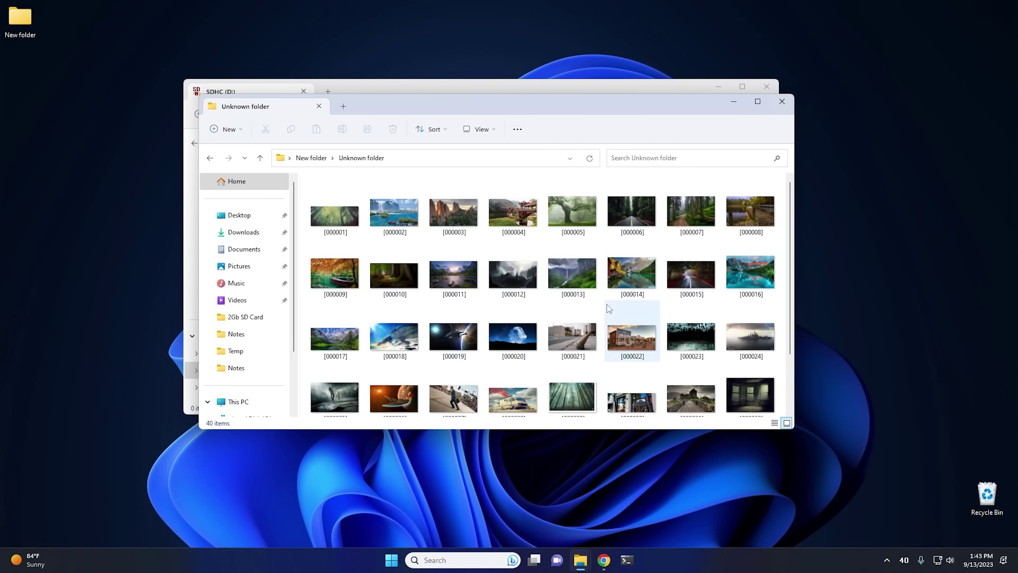
Step: View the recovered picture [000021].png, close the viewer, and look over the remaining pictures in Unknown folder
{"action": "double_click", "coordinate": [575, 333]}
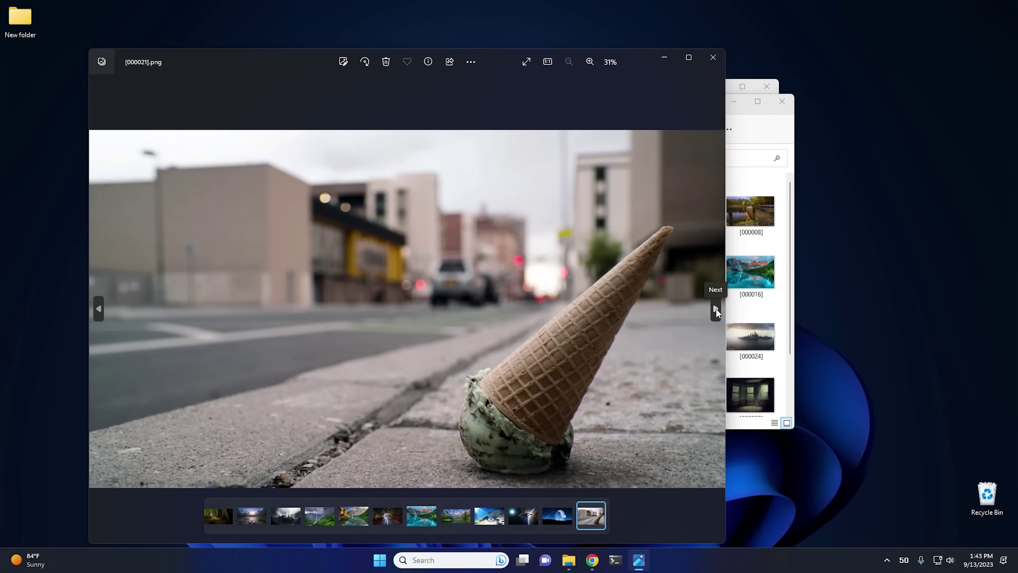
{"action": "left_click", "coordinate": [713, 57]}
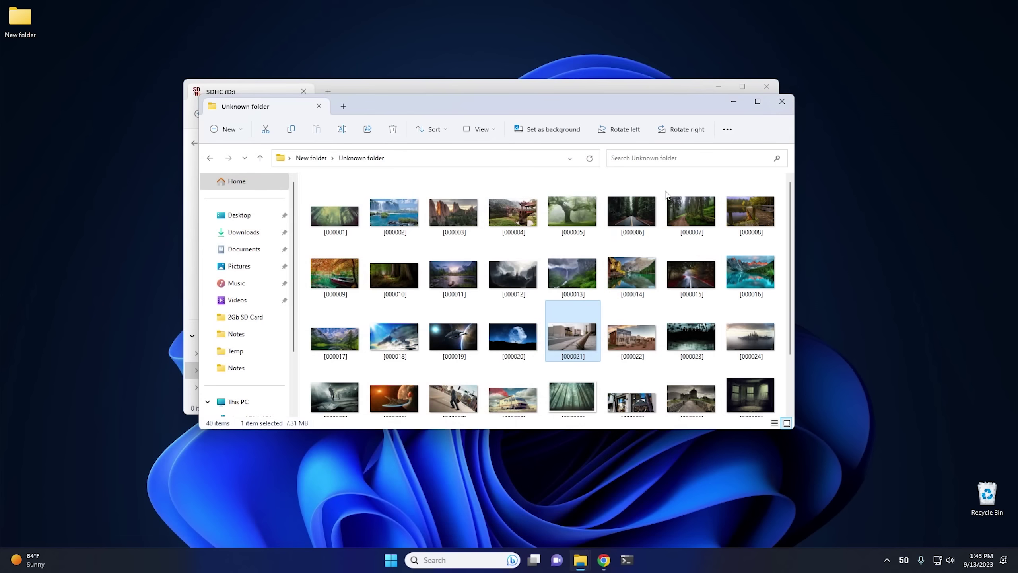
{"action": "scroll", "coordinate": [602, 299], "scroll_direction": "down", "scroll_amount": 1}
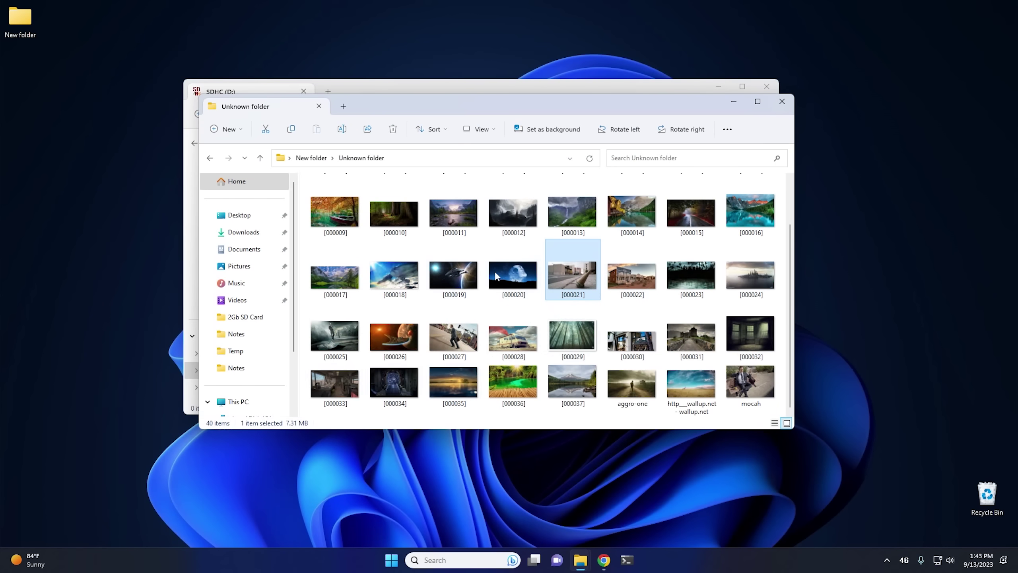
{"action": "scroll", "coordinate": [596, 300], "scroll_direction": "up", "scroll_amount": 1}
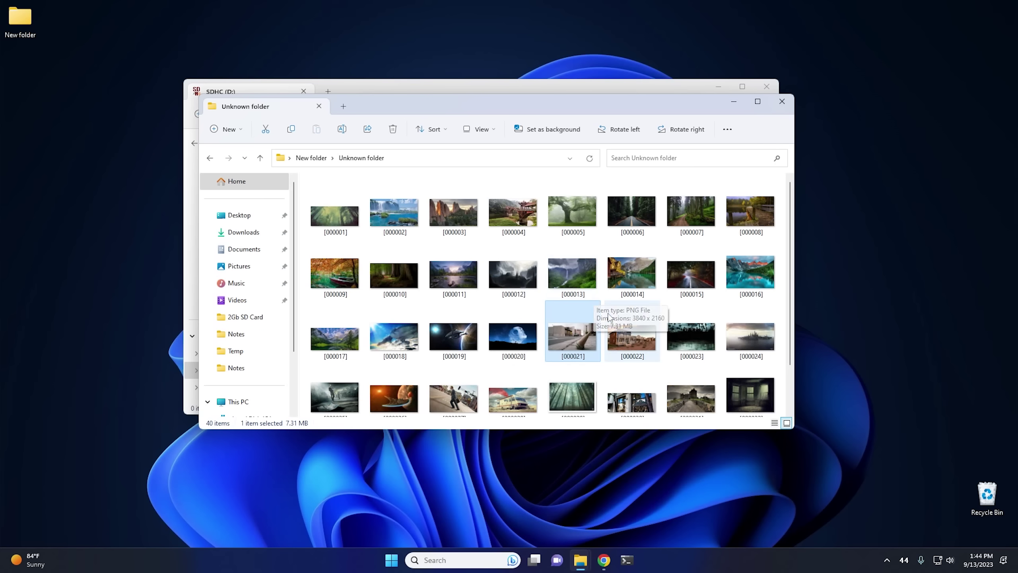